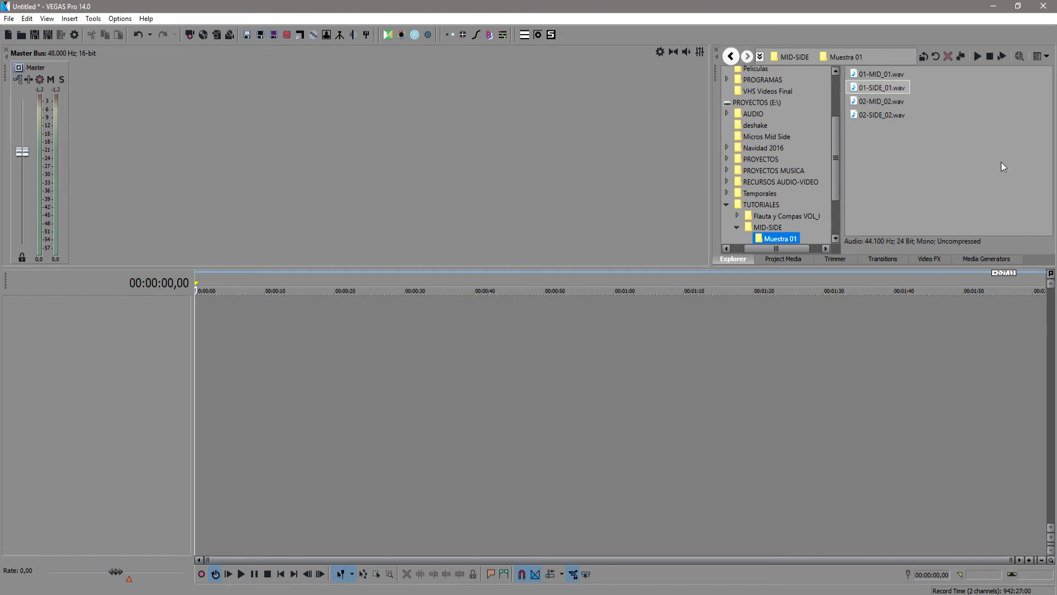
Add 01-MID_01.wav and 01-SIDE_01.wav to the start of the timeline as two separate audio tracks
click(974, 141)
drag(880, 75, 136, 406)
click(865, 87)
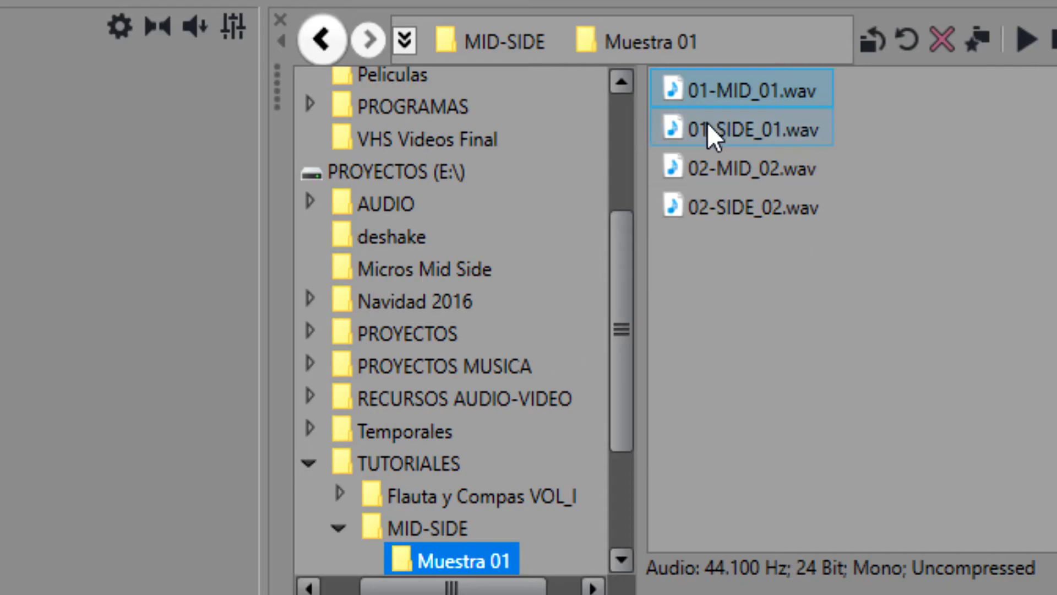
drag(706, 123, 339, 332)
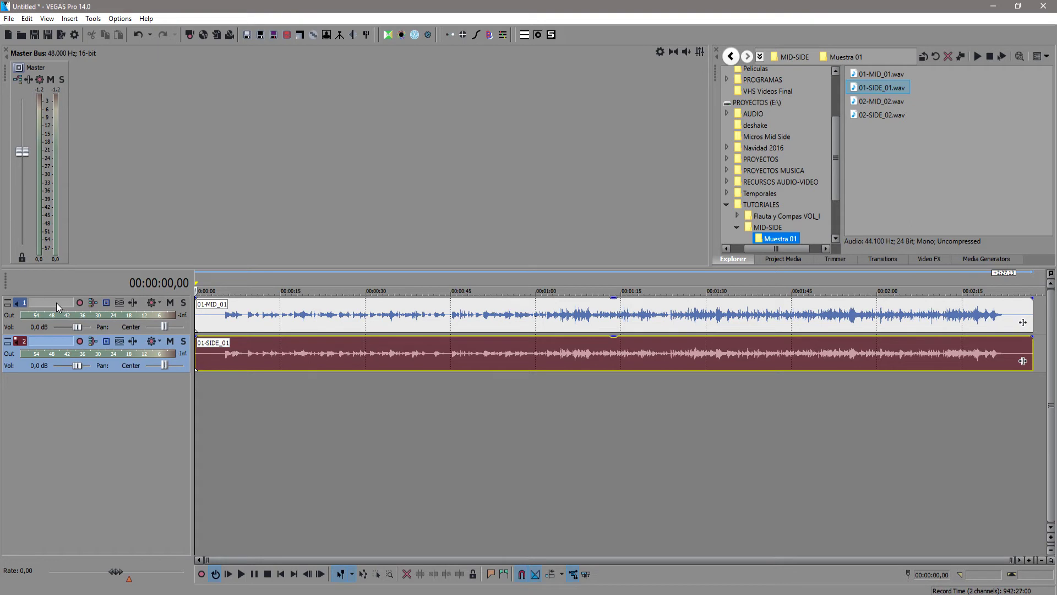
Name the first audio track MID and the second audio track SIDE
double_click(55, 303)
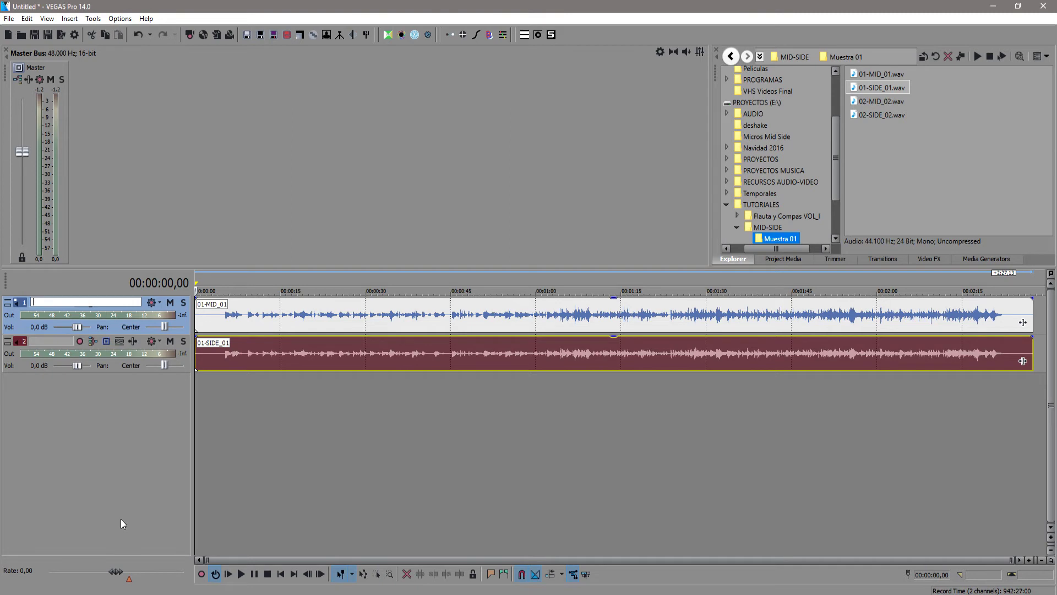
text(MID)
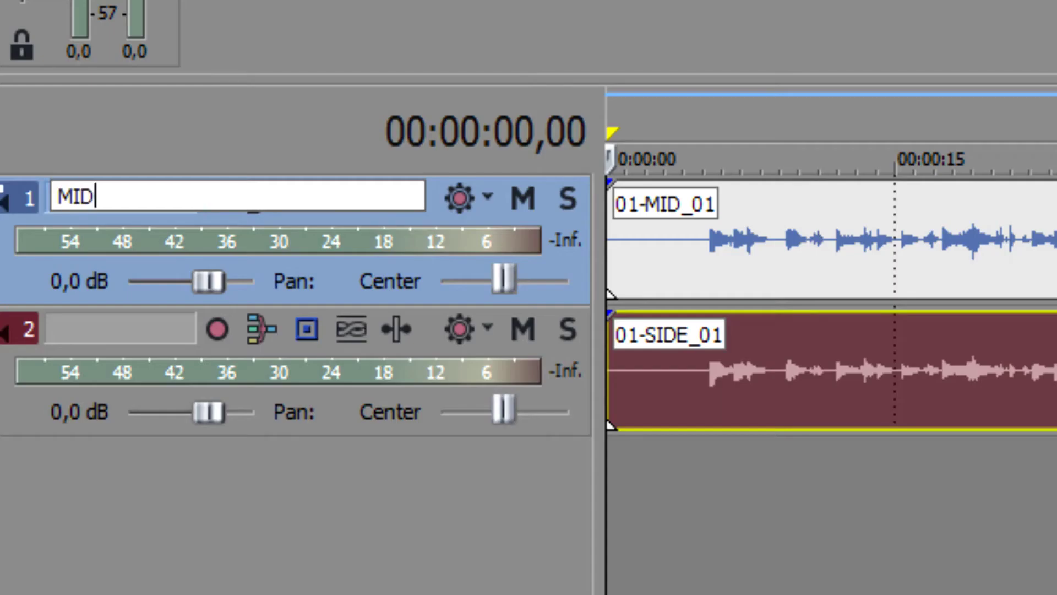
double_click(75, 329)
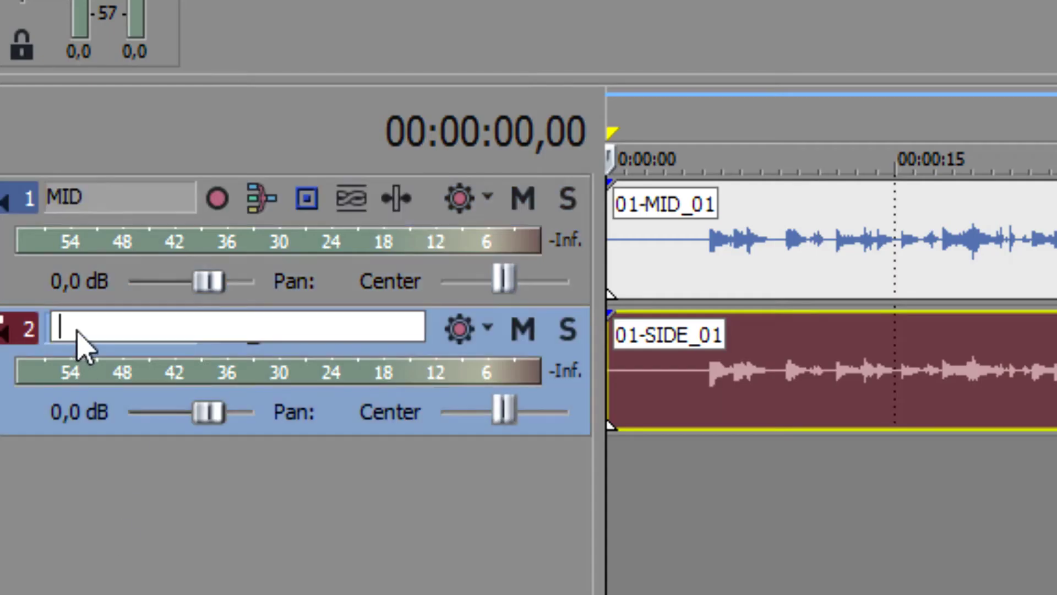
text(SIDE)
key(Return)
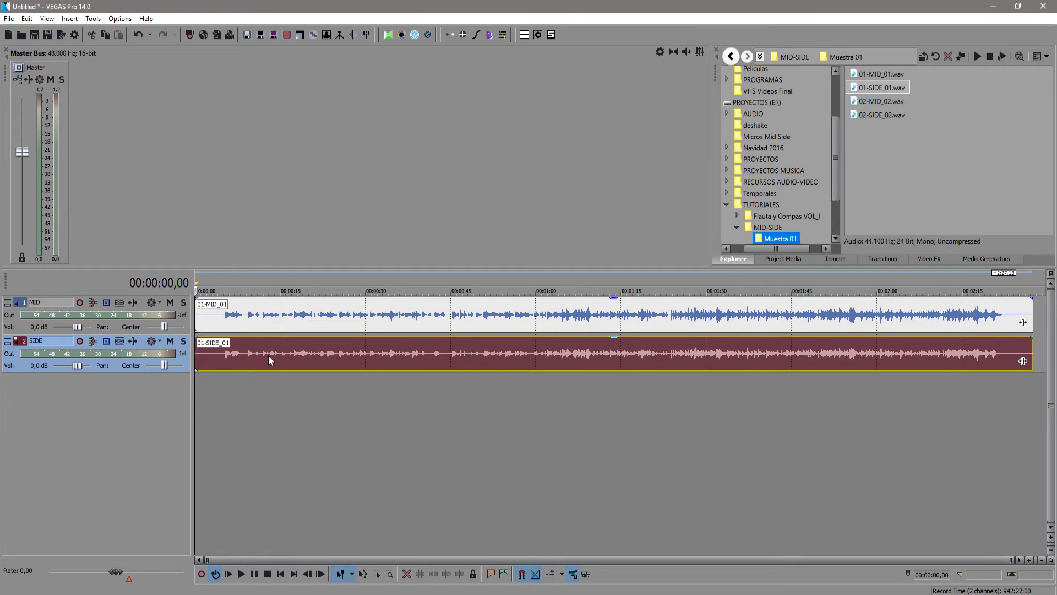
Solo the MID track, listen to it from about 1:27, and turn the solo off again
click(264, 315)
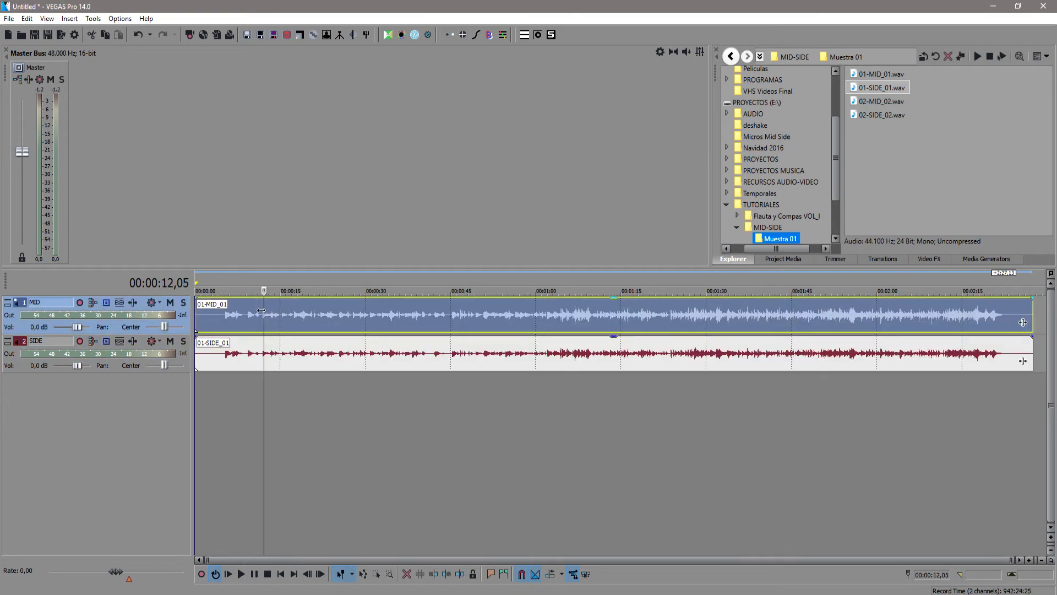
click(689, 416)
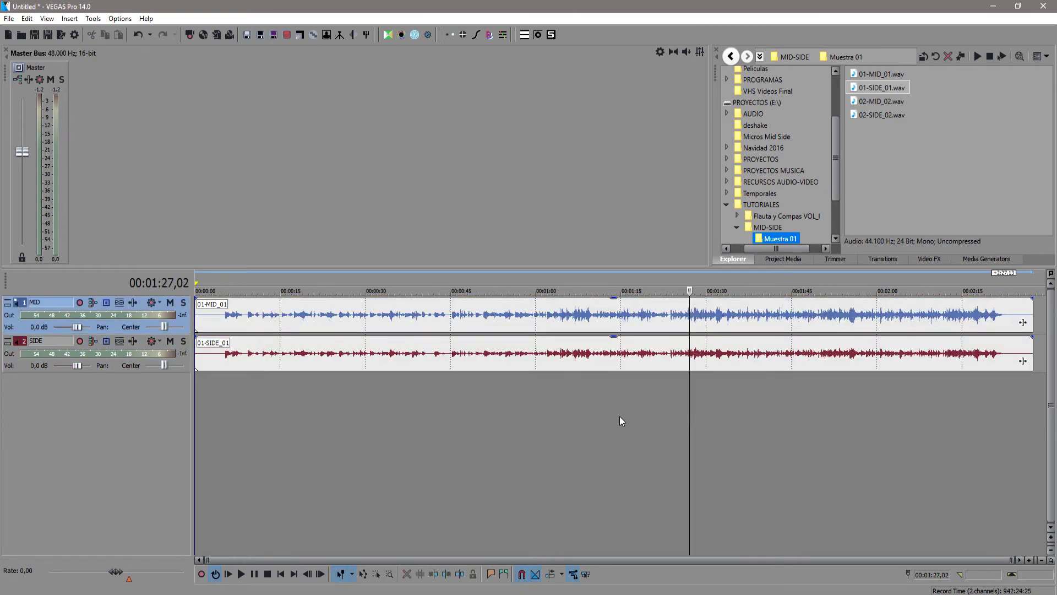
click(184, 302)
key(space)
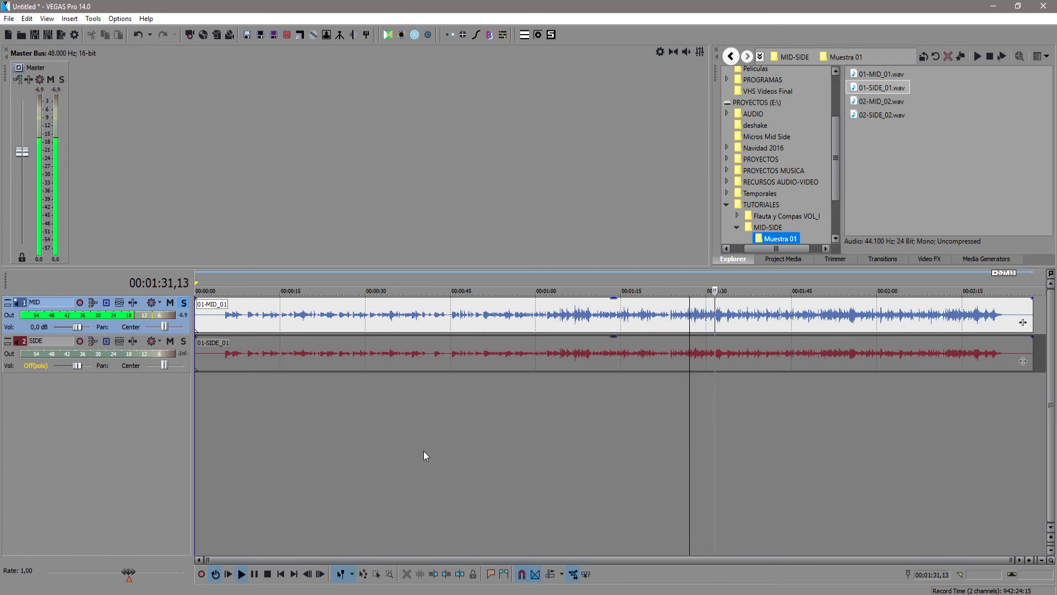
key(Return)
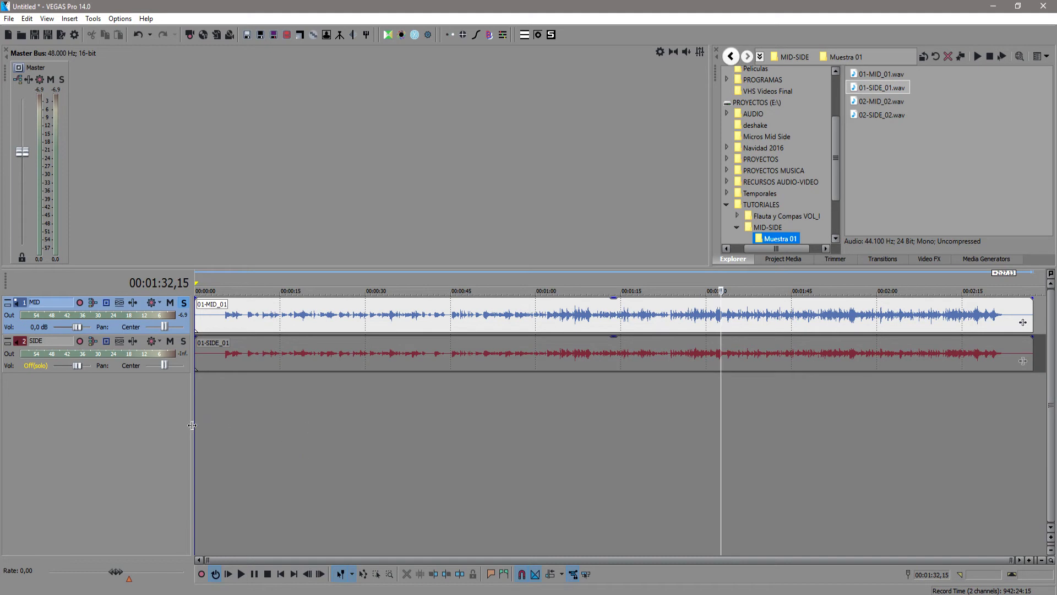
click(183, 303)
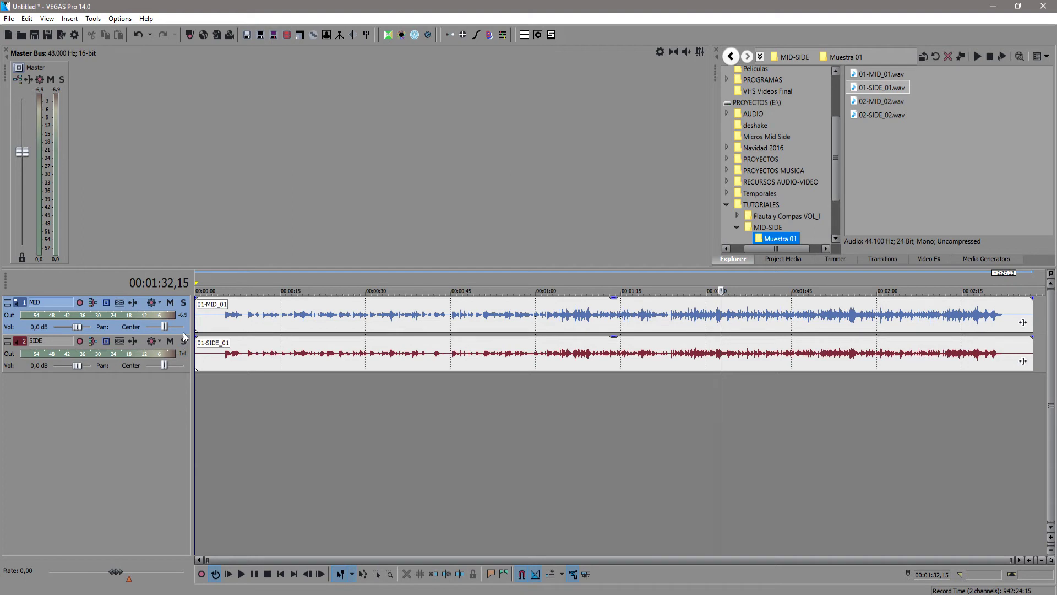
Mute the MID track, listen to the SIDE track alone, and unmute MID again
click(170, 306)
key(space)
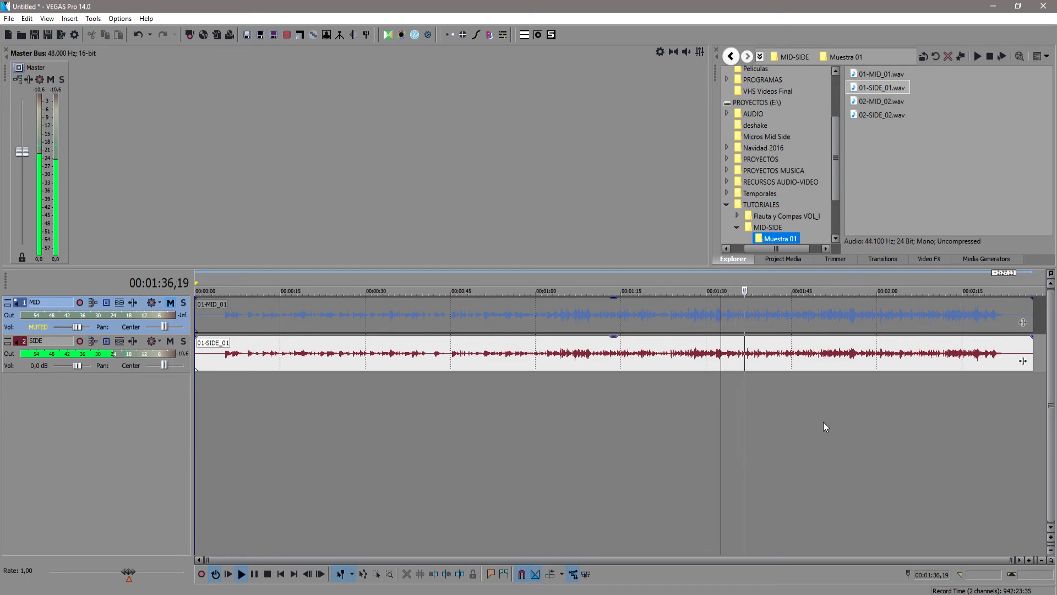
key(Return)
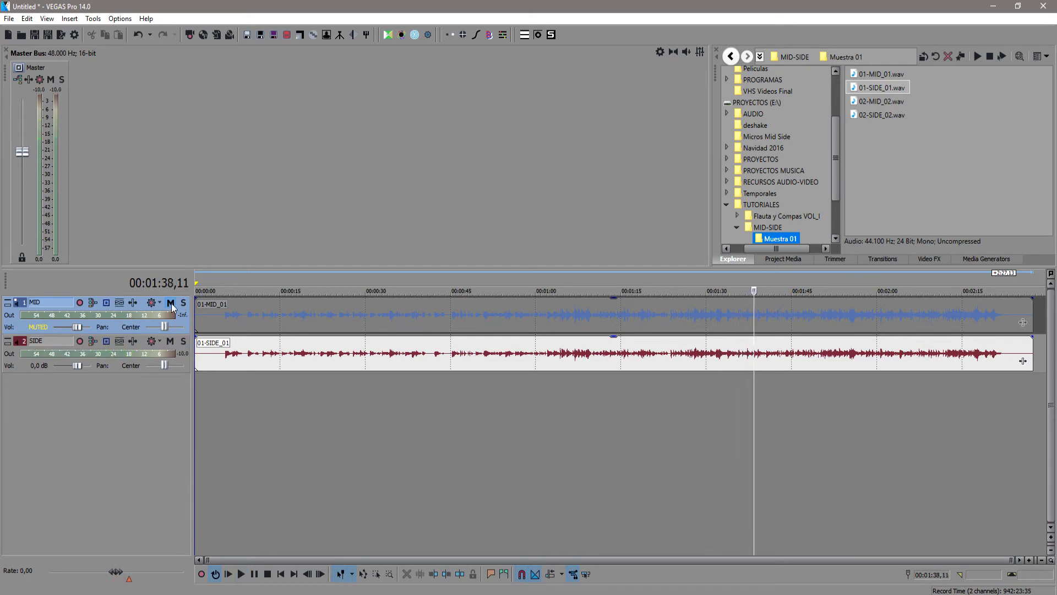
click(171, 302)
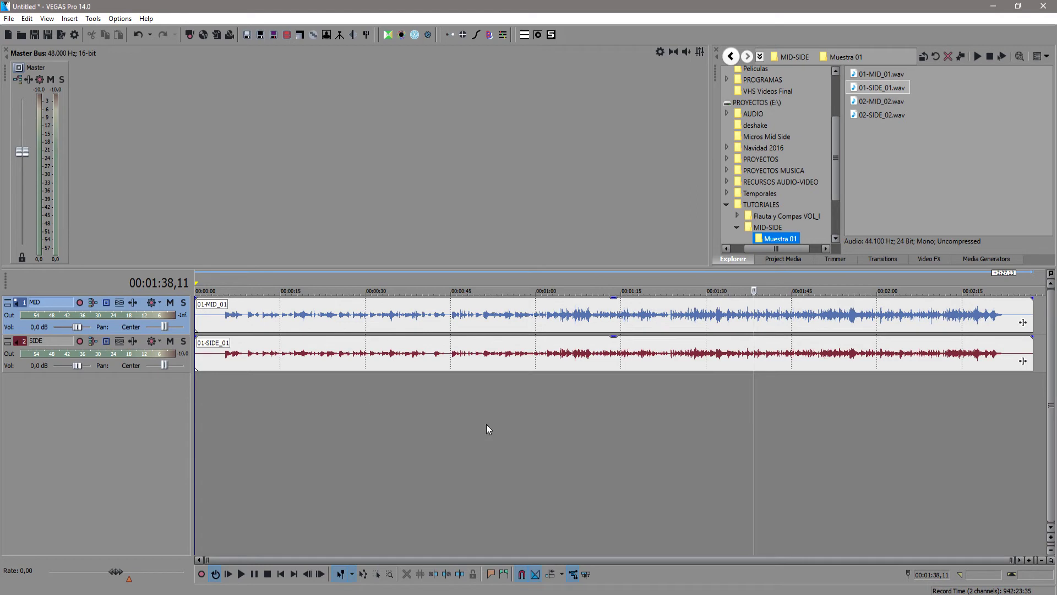
Duplicate the SIDE track
click(221, 418)
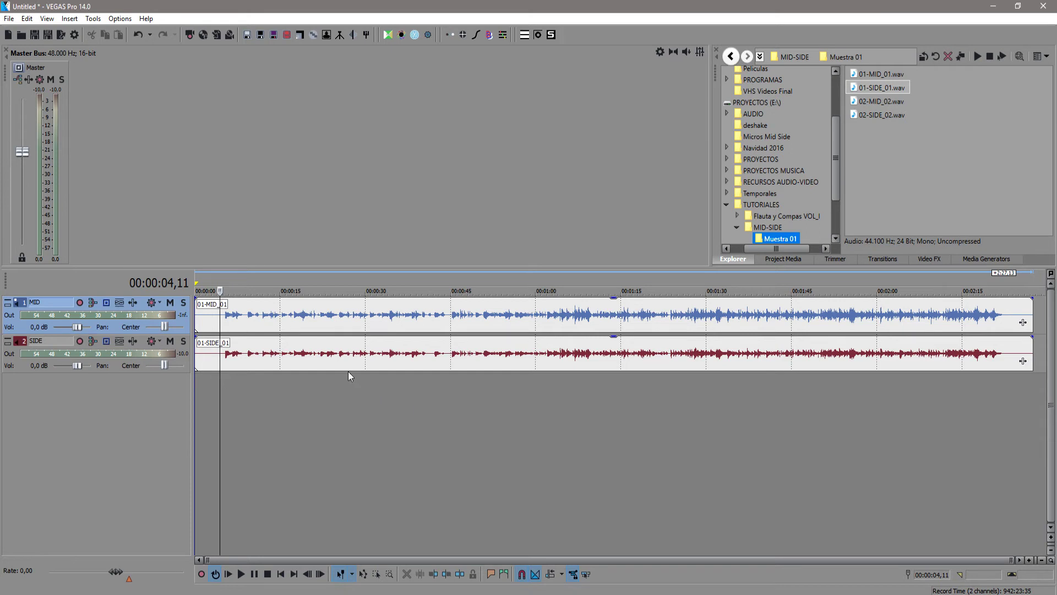
click(22, 340)
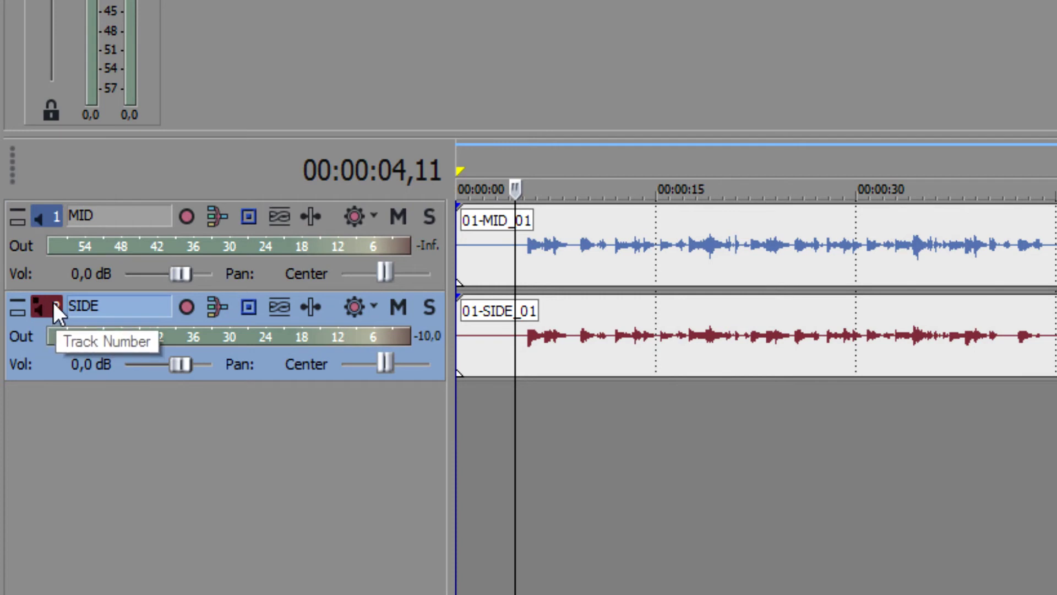
right_click(53, 308)
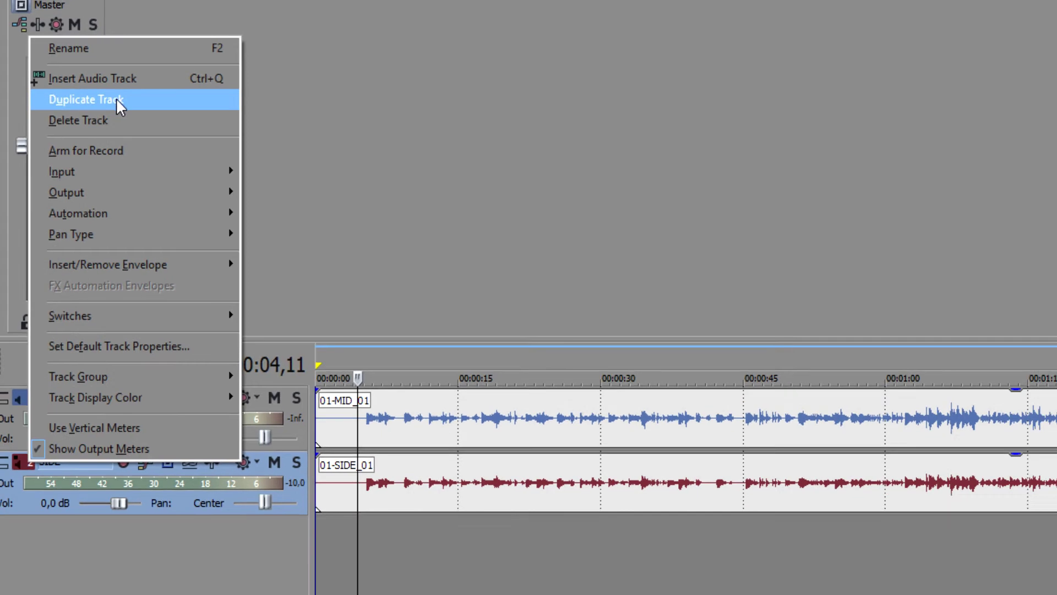
click(98, 114)
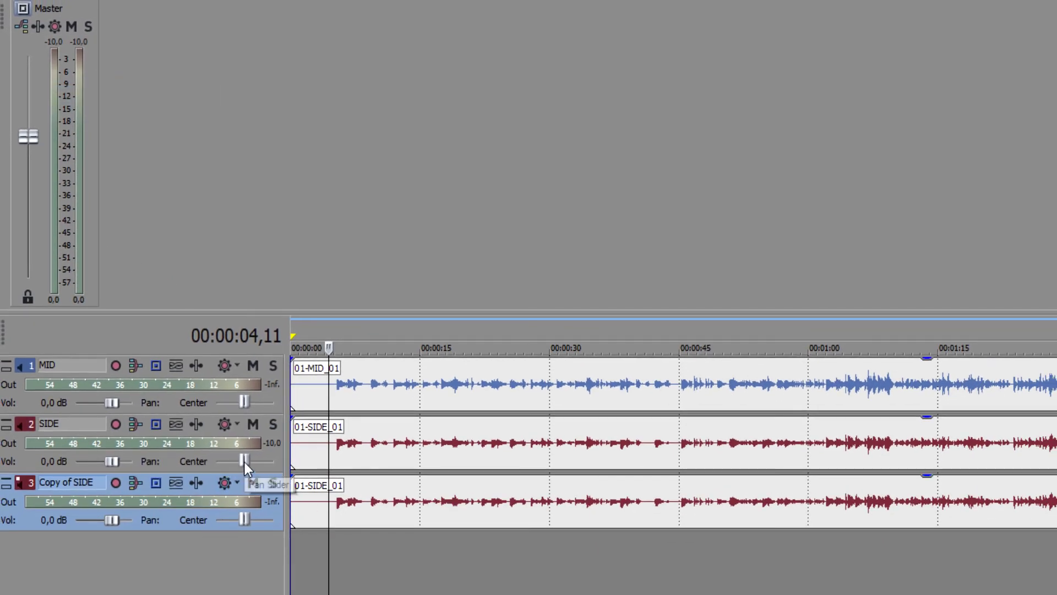
Pan the original SIDE track 100% left, using the Balance (0 dB Center) pan type
drag(245, 461, 208, 470)
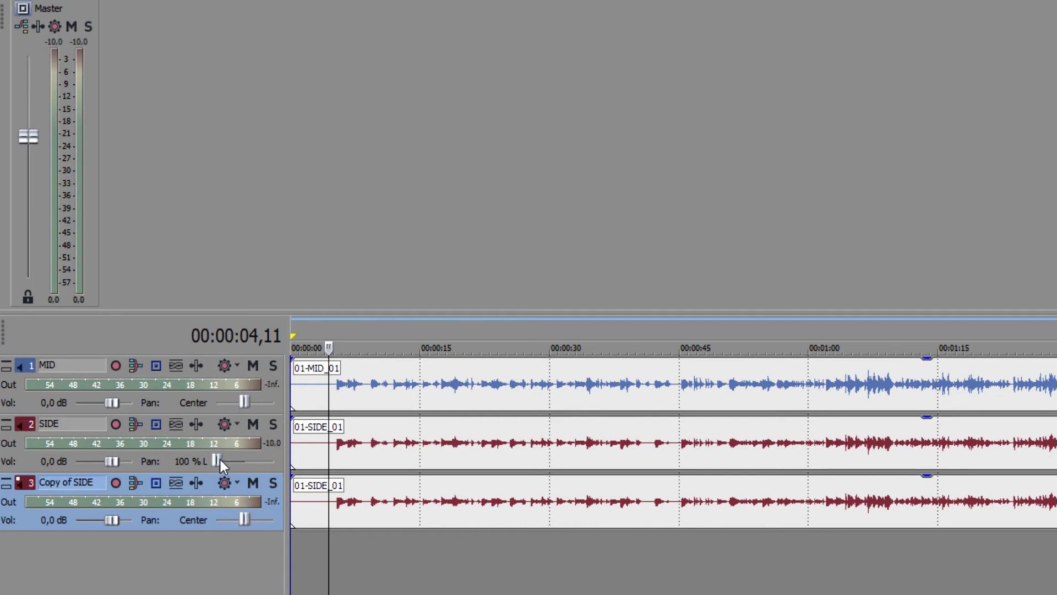
right_click(216, 459)
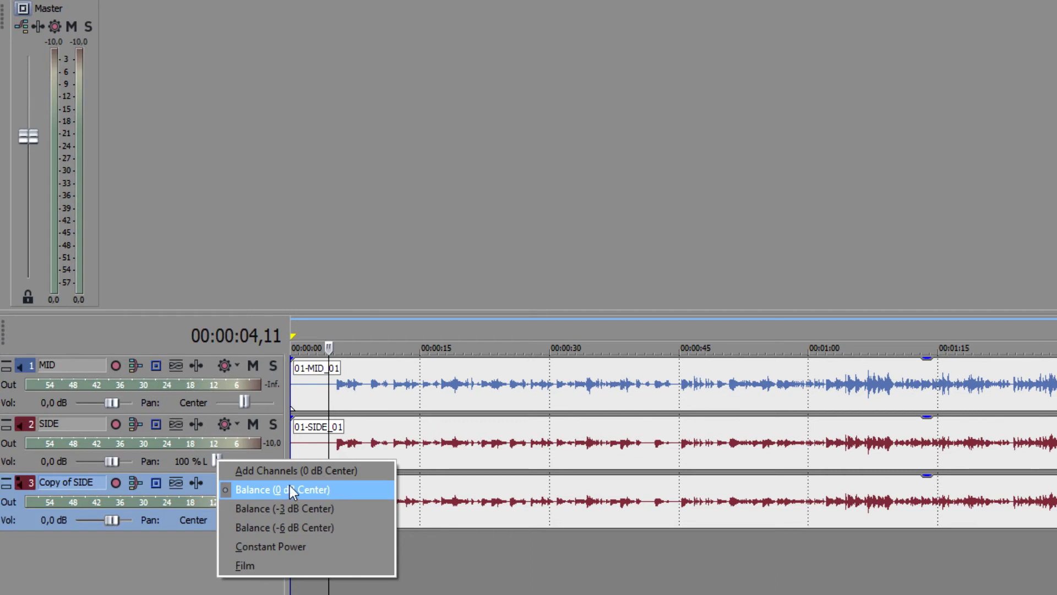
click(337, 488)
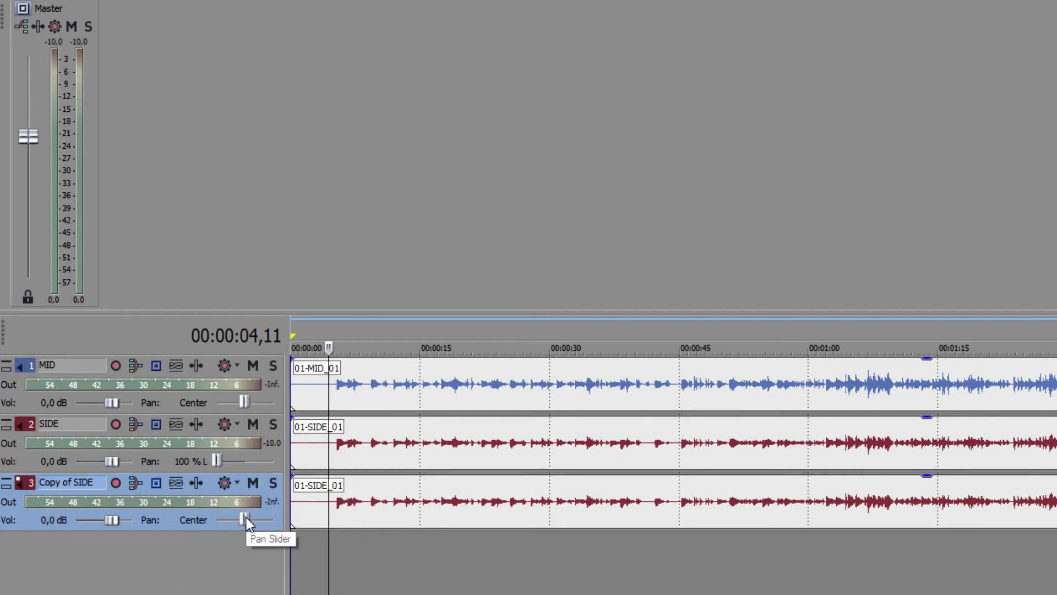
Pan the duplicated SIDE track 100% right, using the Balance (0 dB Center) pan type
right_click(246, 518)
click(325, 547)
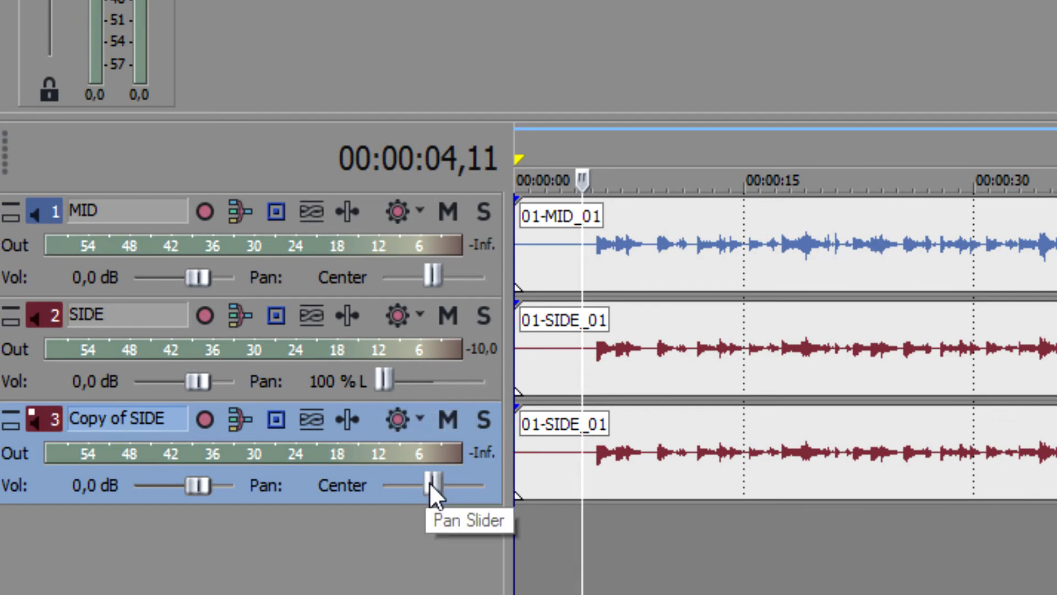
drag(432, 483, 510, 483)
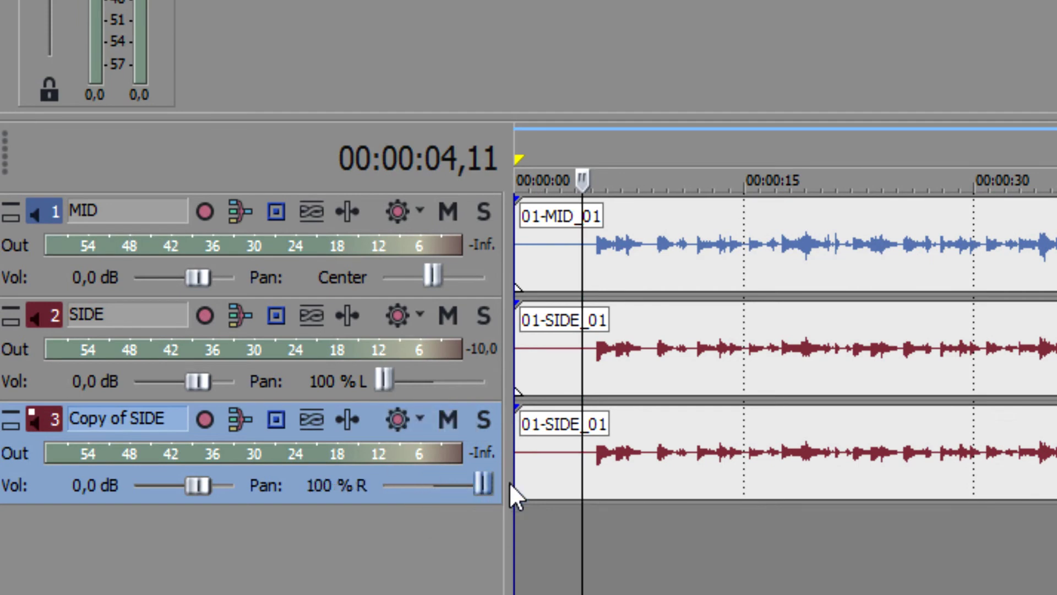
Invert the phase of the original SIDE track and listen to the combined mix from about 1:50
click(313, 318)
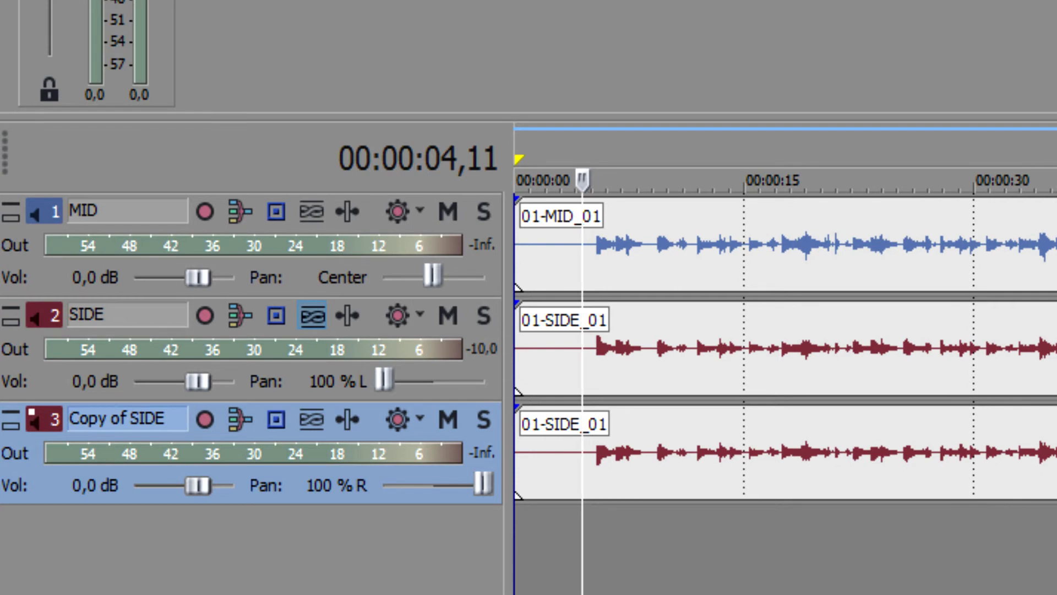
key(ctrl+End)
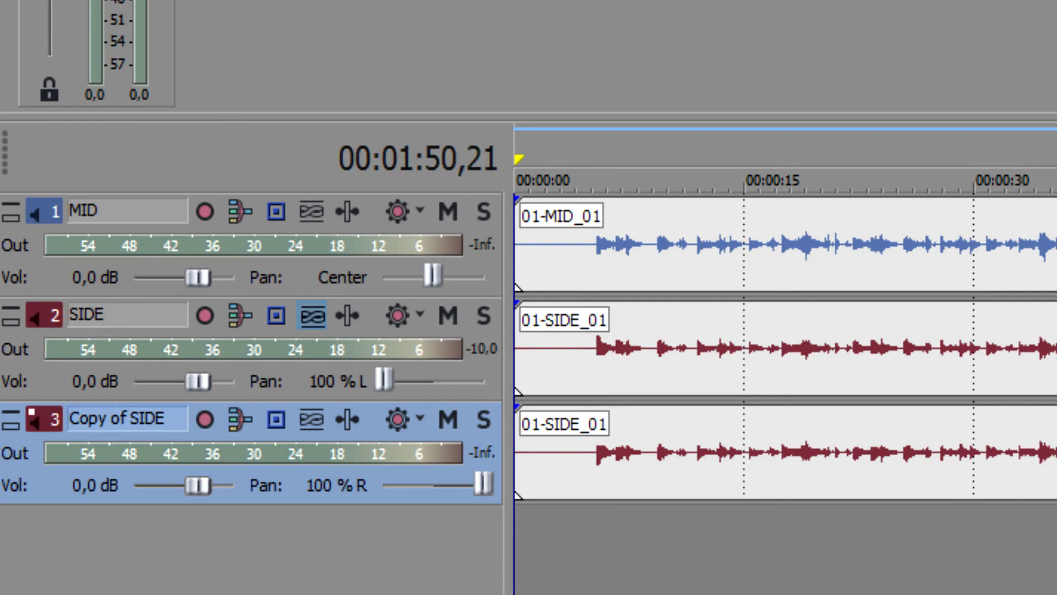
key(space)
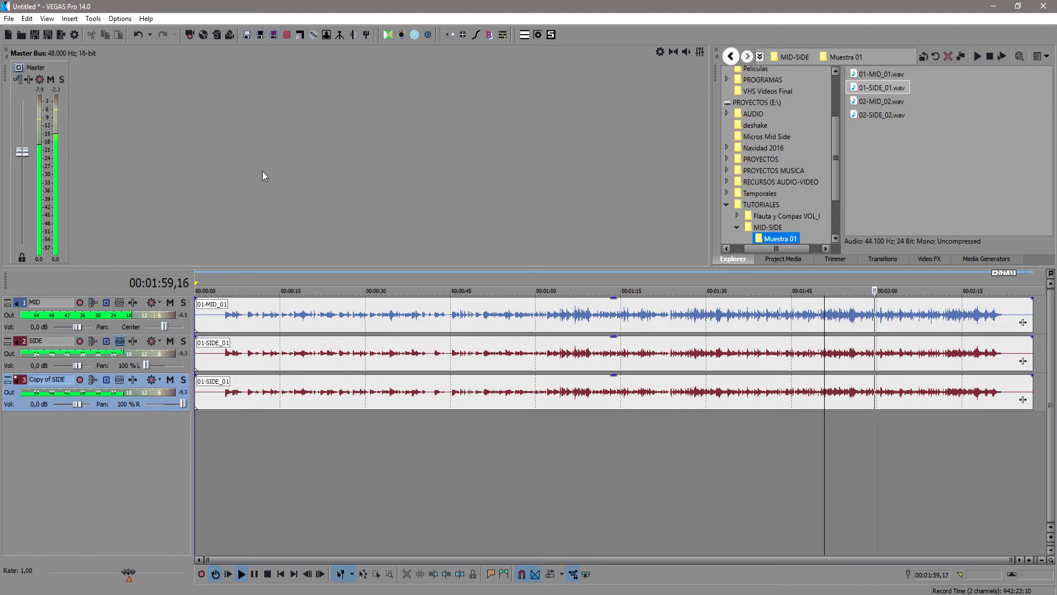
key(Return)
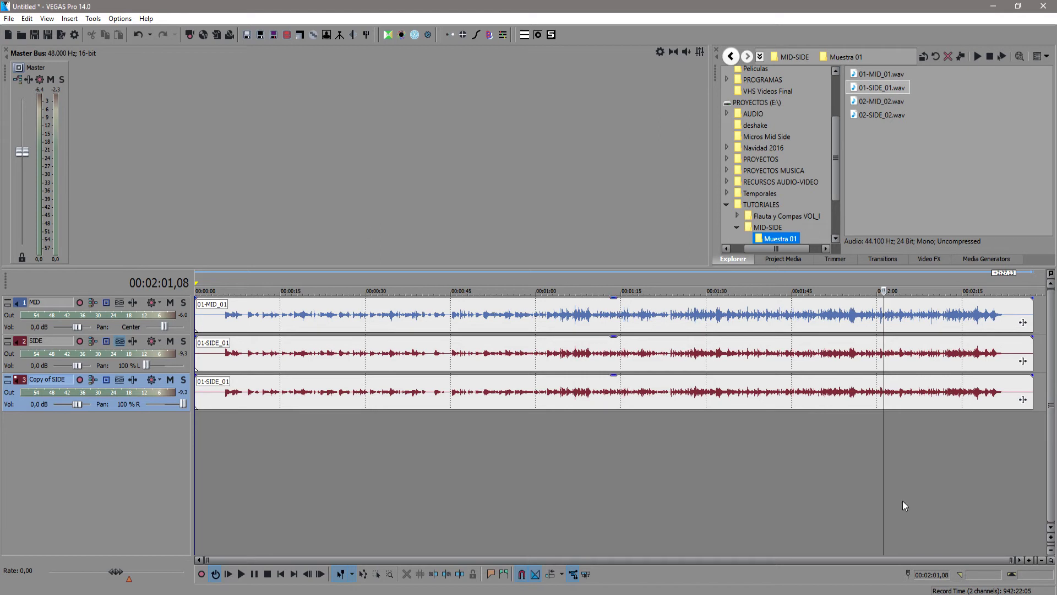
click(828, 445)
key(space)
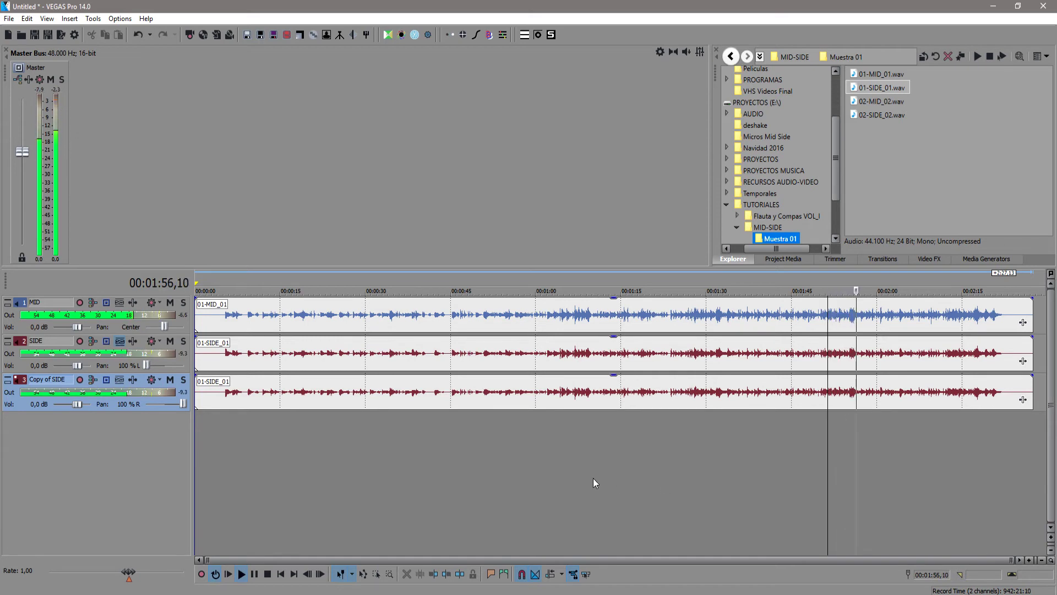
key(Return)
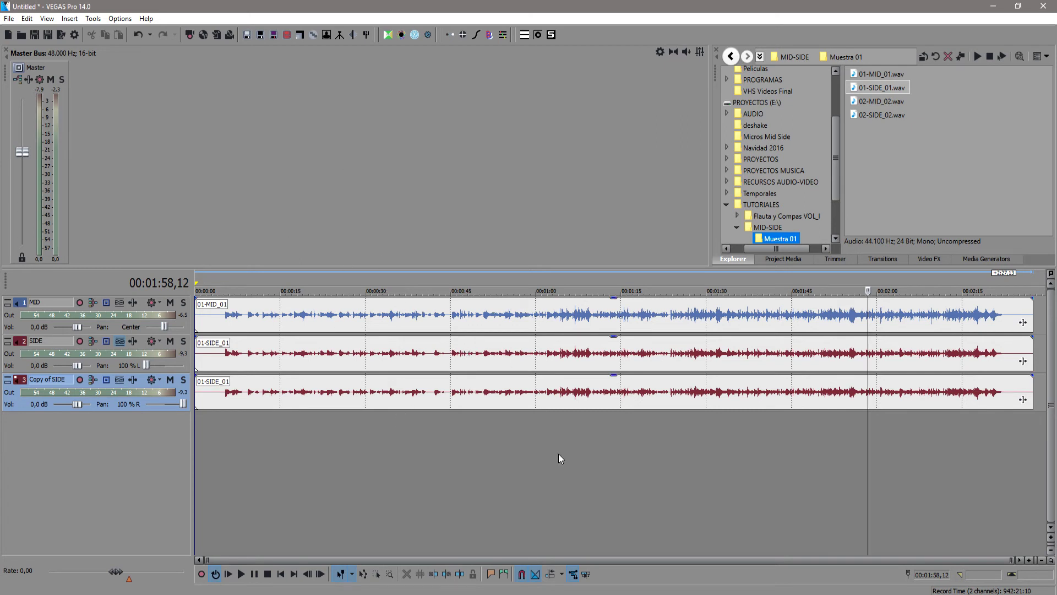
drag(867, 447, 365, 447)
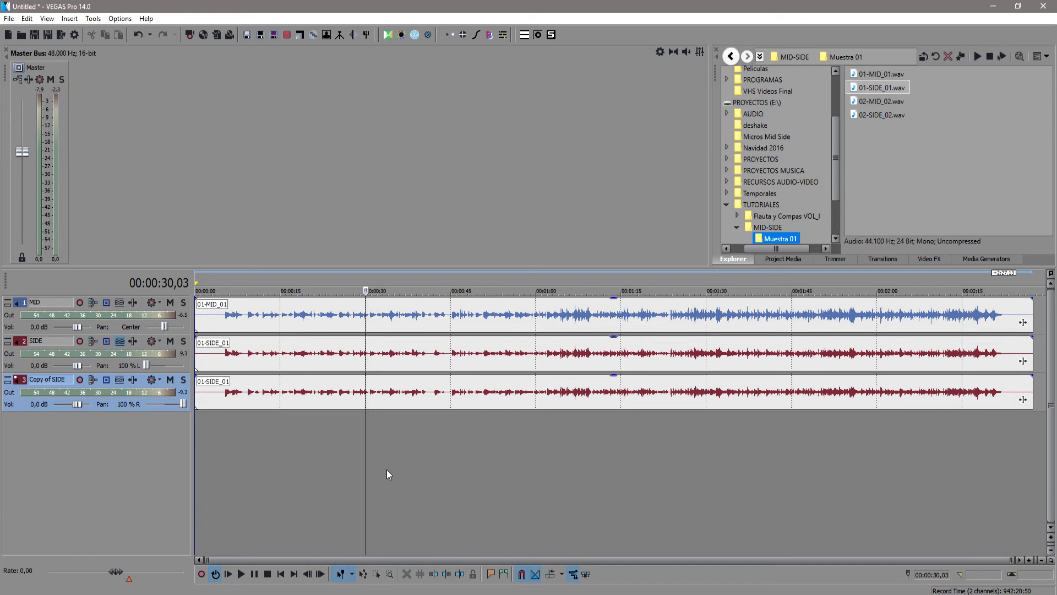
mouse_move(365, 469)
mouse_down()
mouse_move(668, 470)
mouse_move(362, 469)
mouse_up()
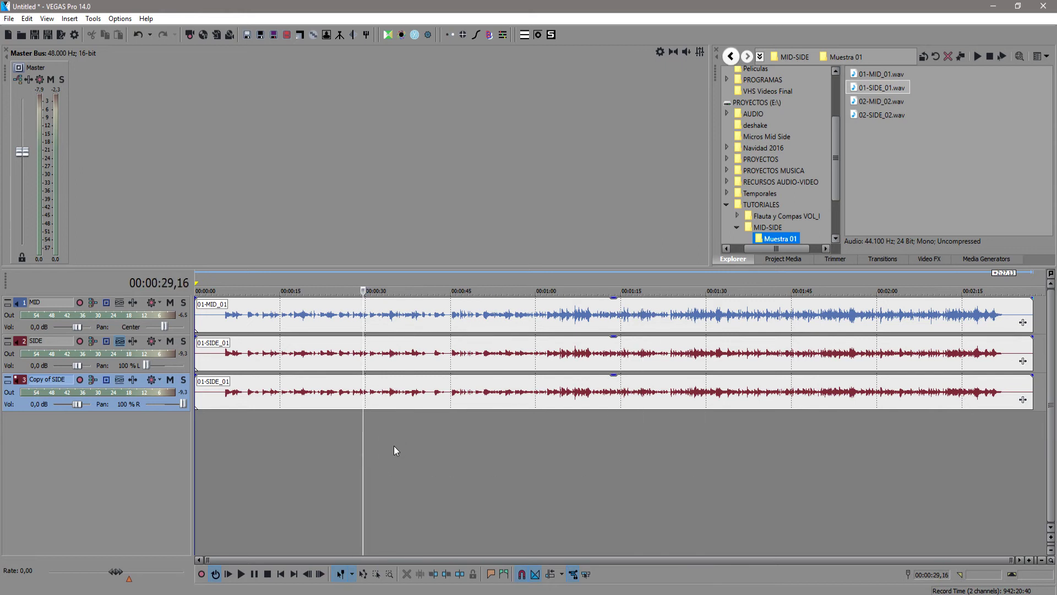
click(580, 450)
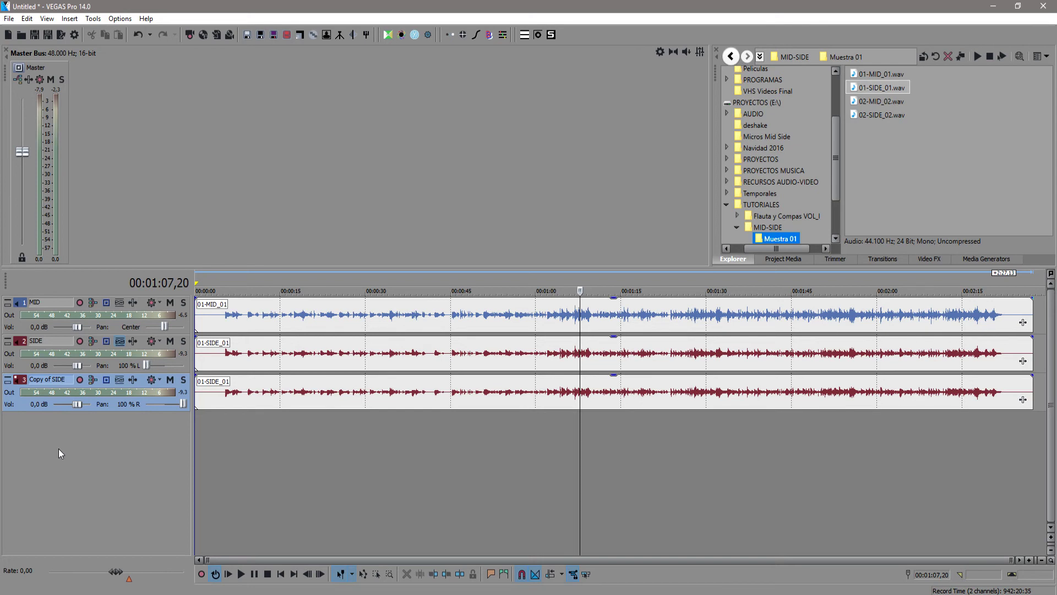
click(25, 306)
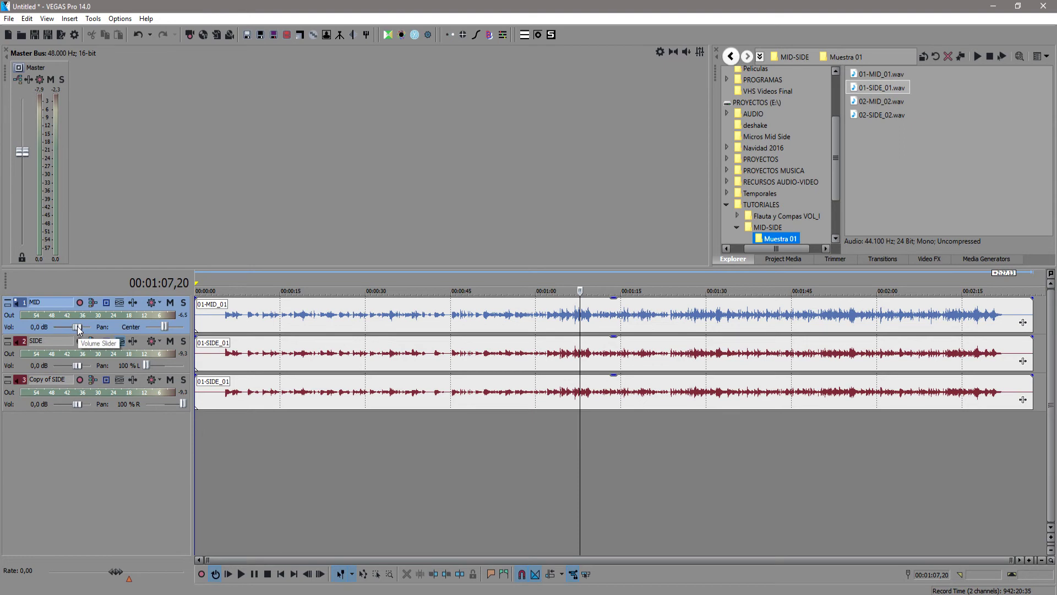
click(22, 350)
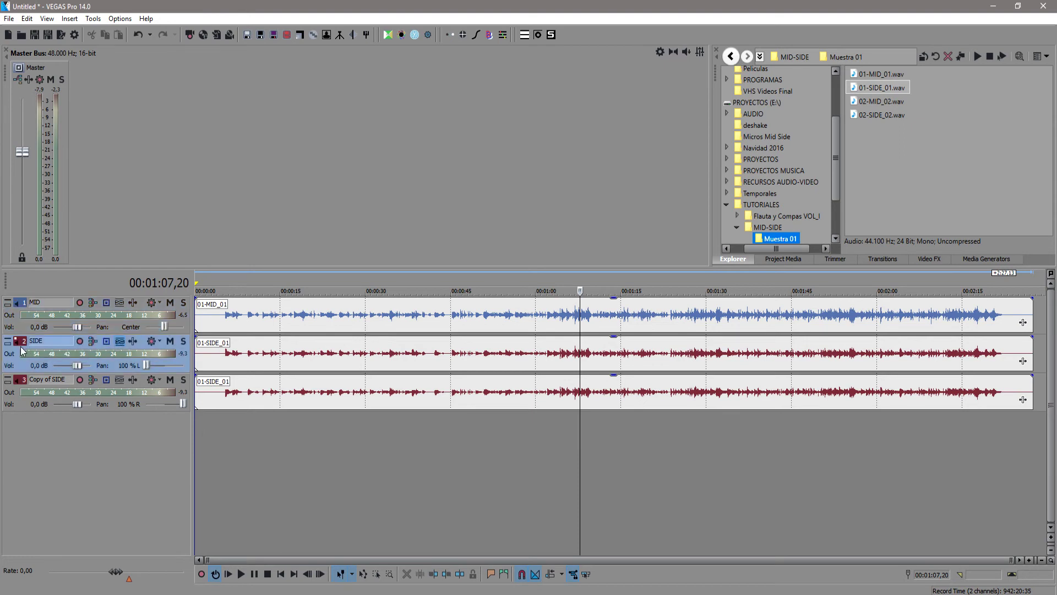
ctrl+click(22, 384)
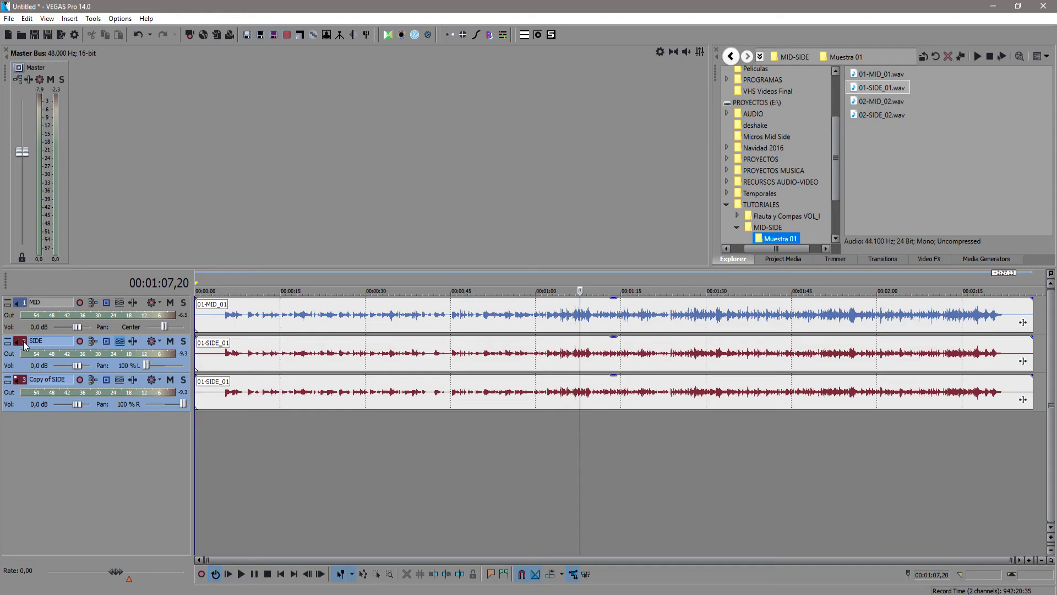
click(73, 227)
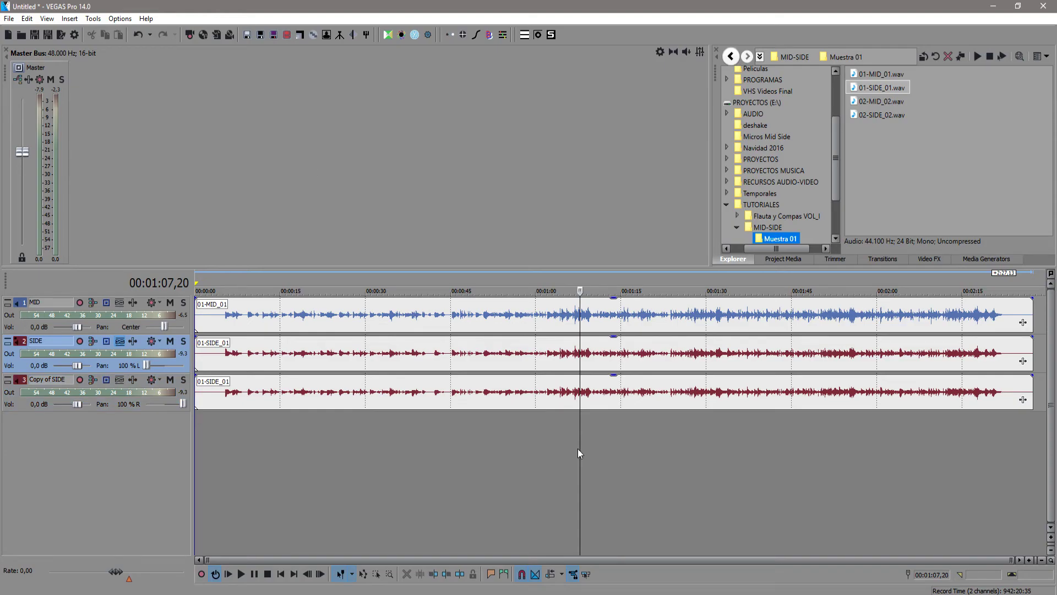
mouse_move(580, 450)
mouse_down()
mouse_move(460, 456)
mouse_move(573, 463)
mouse_up()
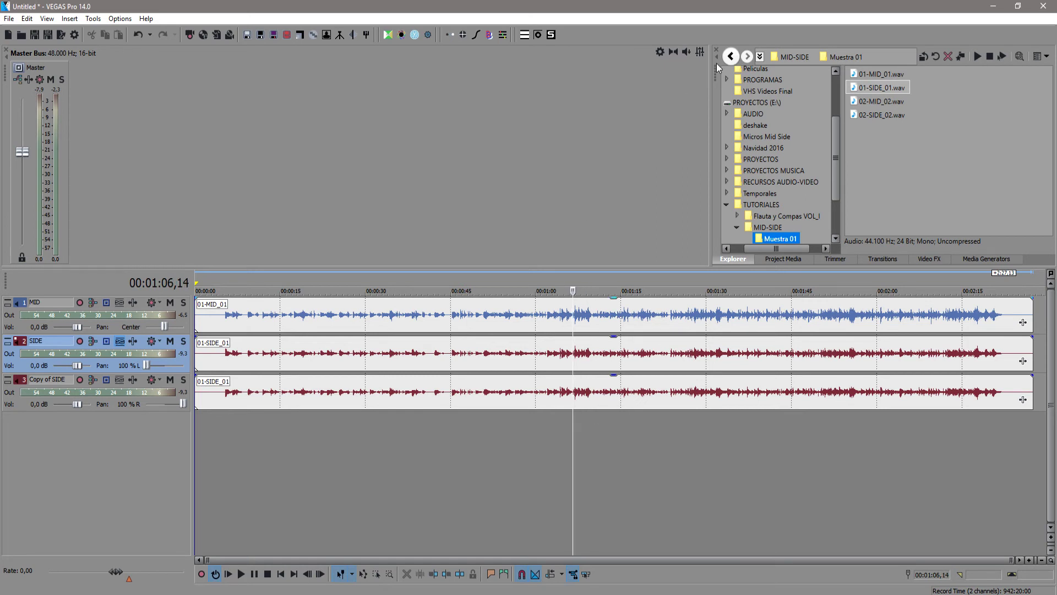
Open the Mixing Console, place it above the tracks, and insert a new audio bus
click(700, 52)
drag(463, 149, 460, 64)
drag(421, 154, 235, 154)
drag(497, 78, 491, 18)
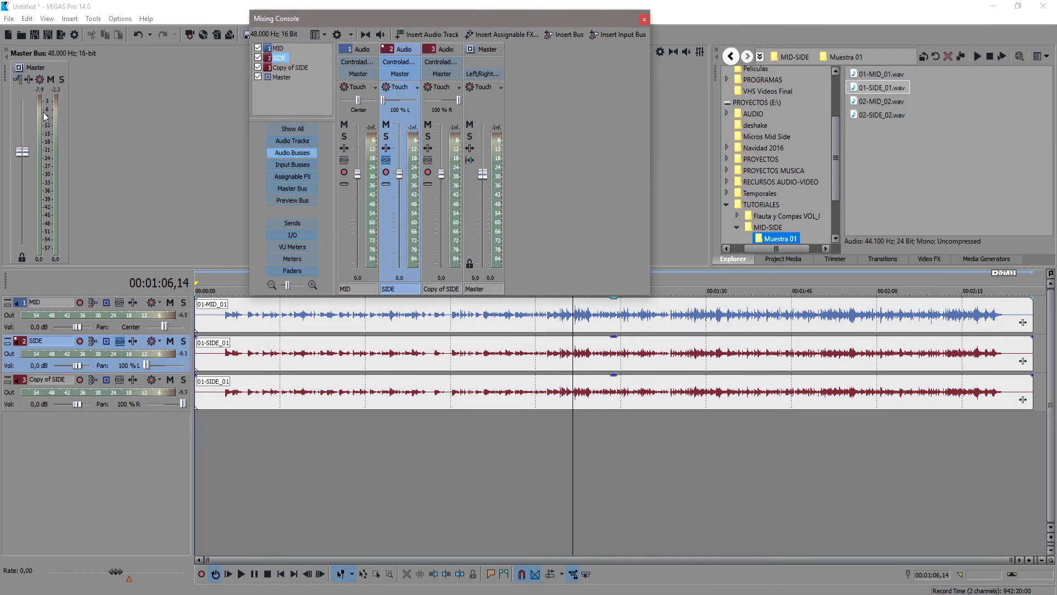
click(27, 91)
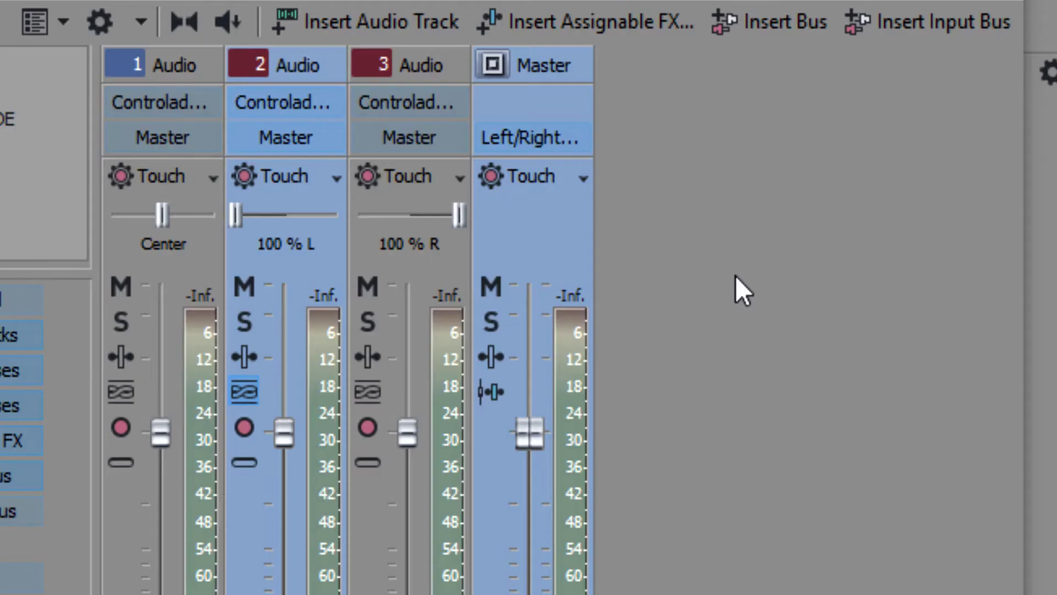
click(759, 25)
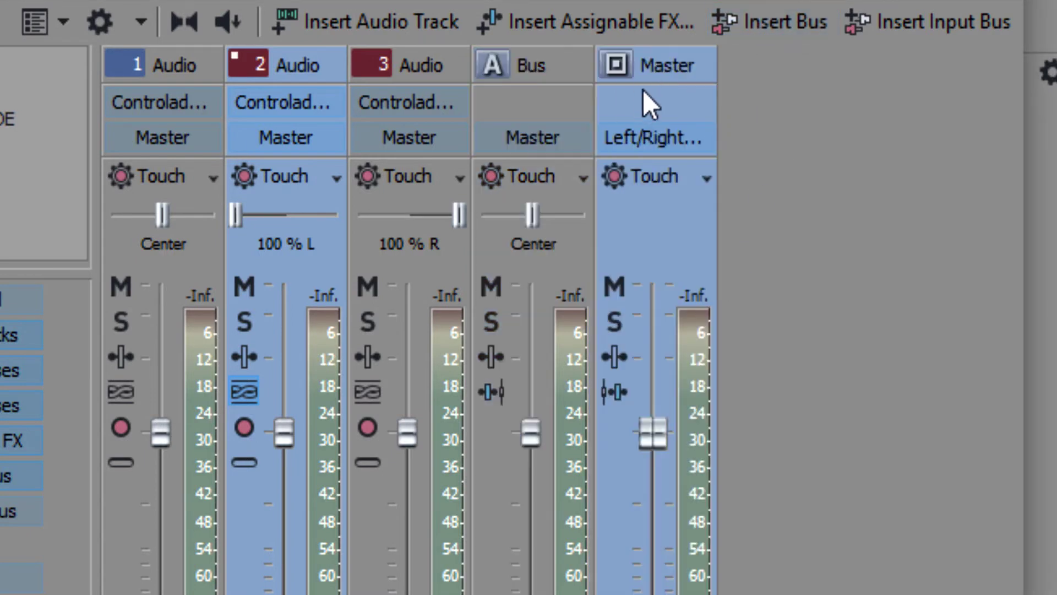
click(576, 76)
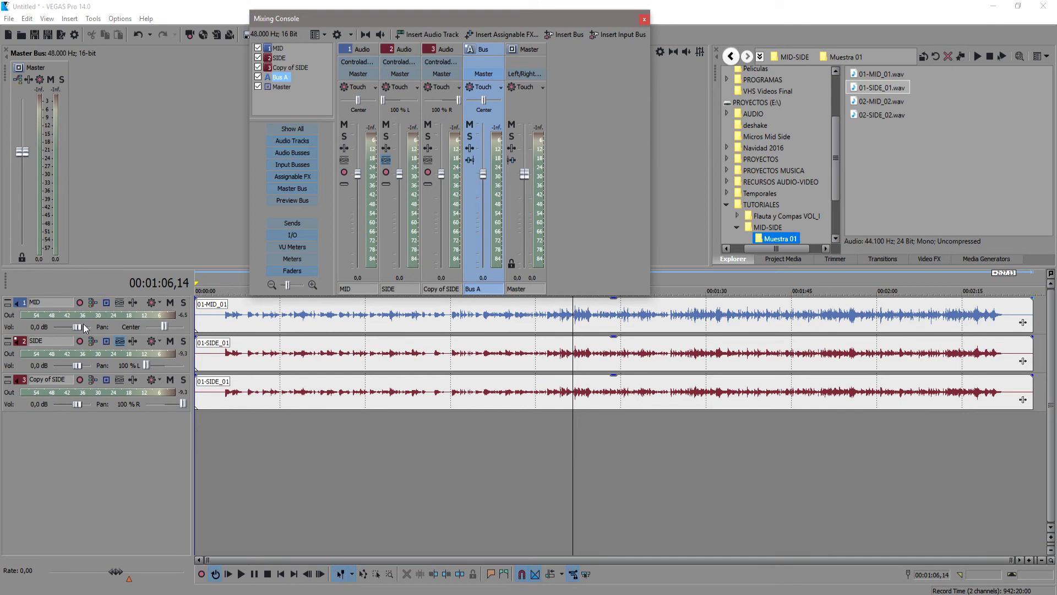
Route the MID, SIDE and Copy of SIDE tracks together to Bus A (Left/Right Front)
click(22, 308)
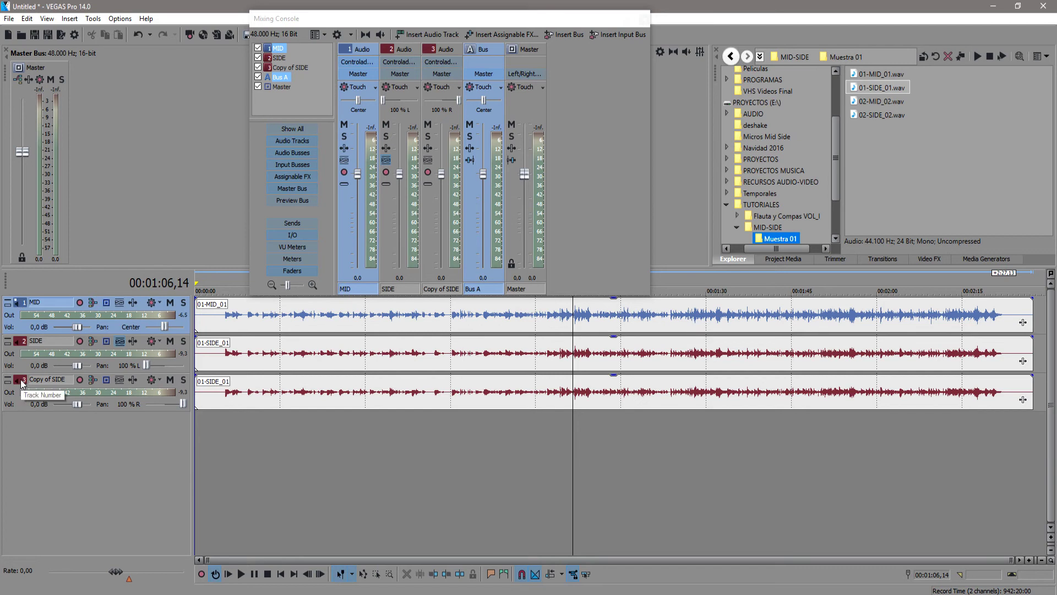
shift+click(22, 384)
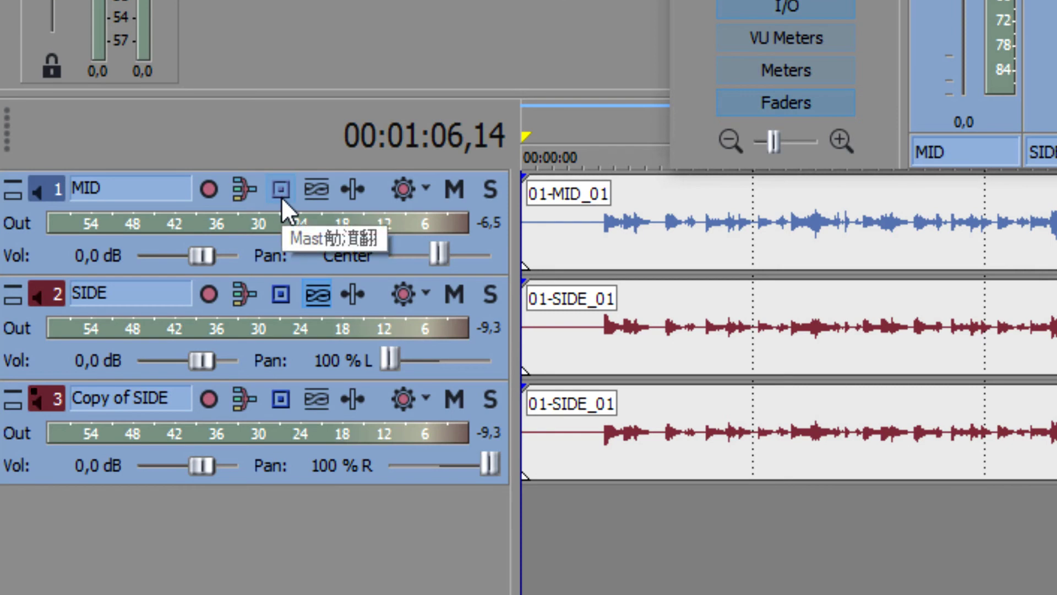
click(283, 190)
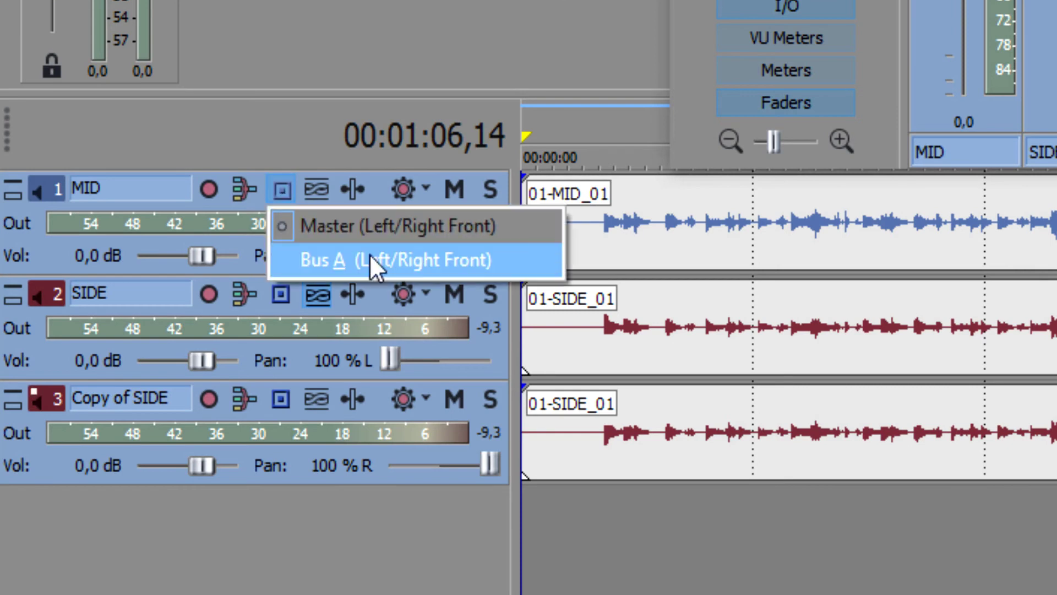
click(423, 262)
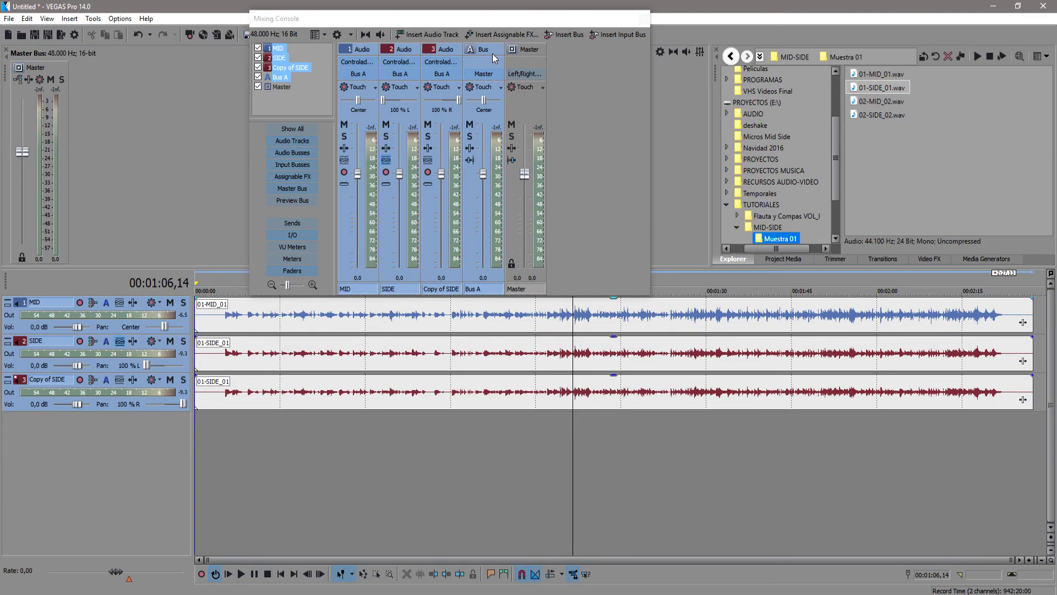
Select Bus A in the Mixing Console and play the mix from about 1:28 to check the bus signal
click(492, 54)
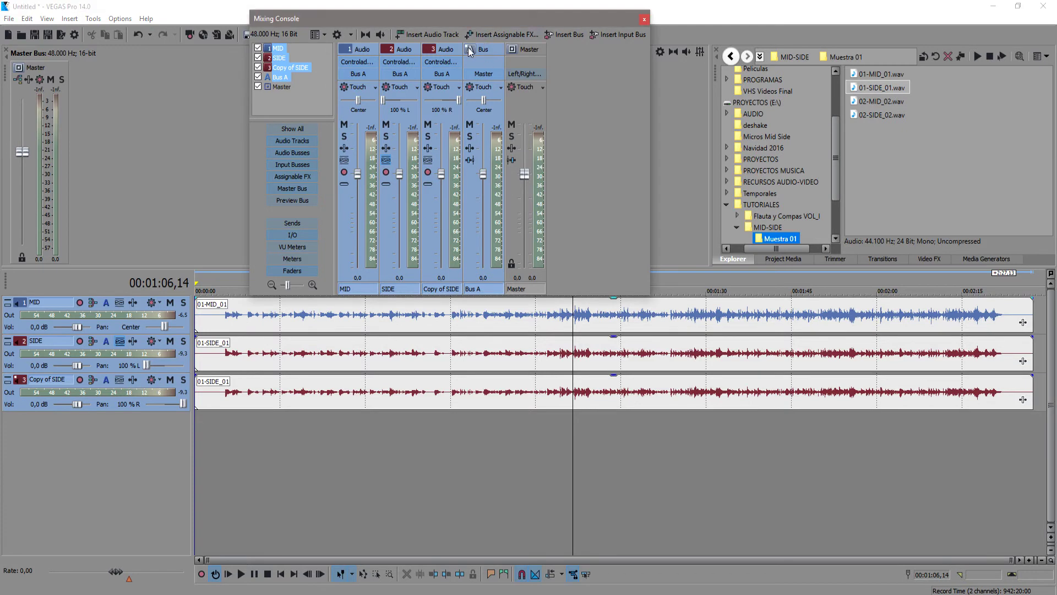
click(23, 307)
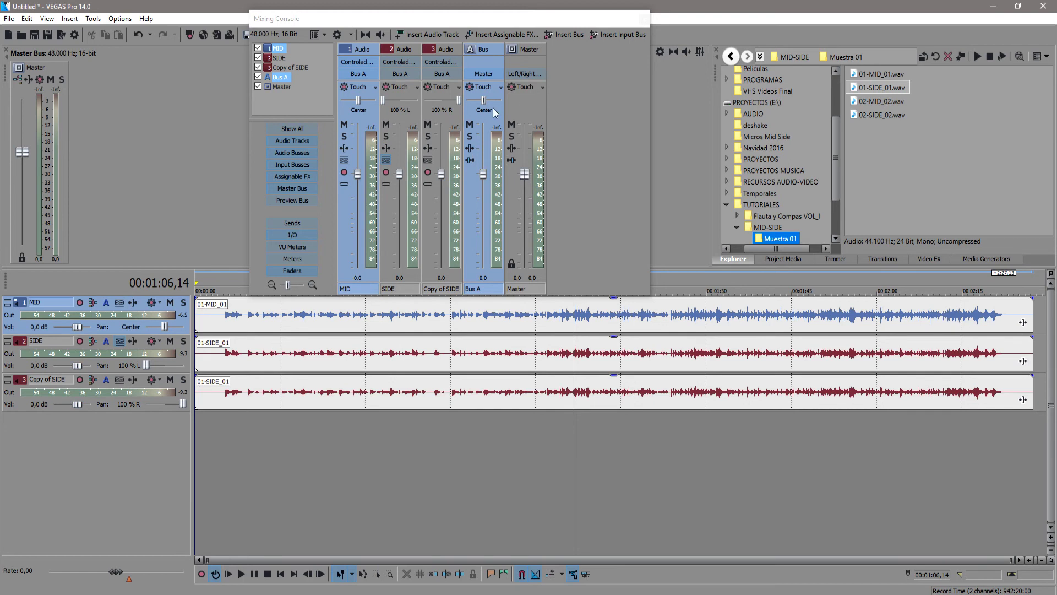
click(472, 51)
click(441, 49)
click(483, 50)
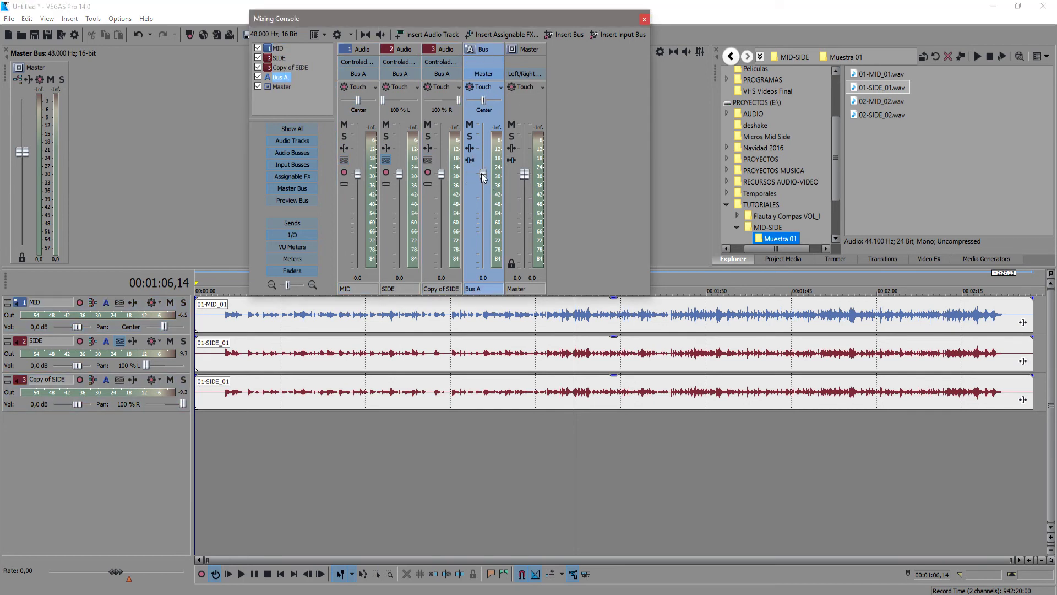
click(698, 457)
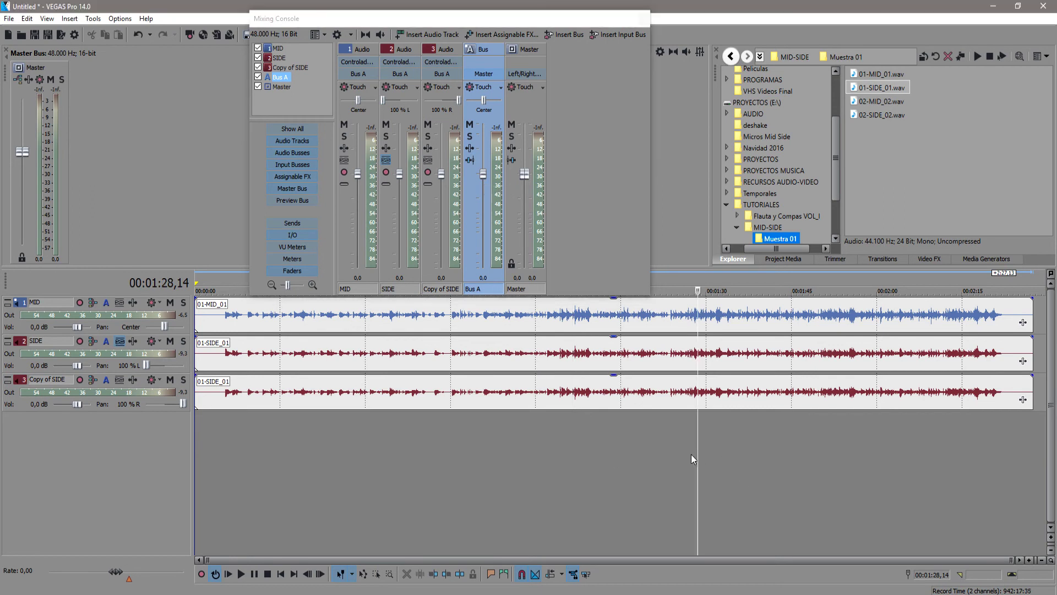
key(space)
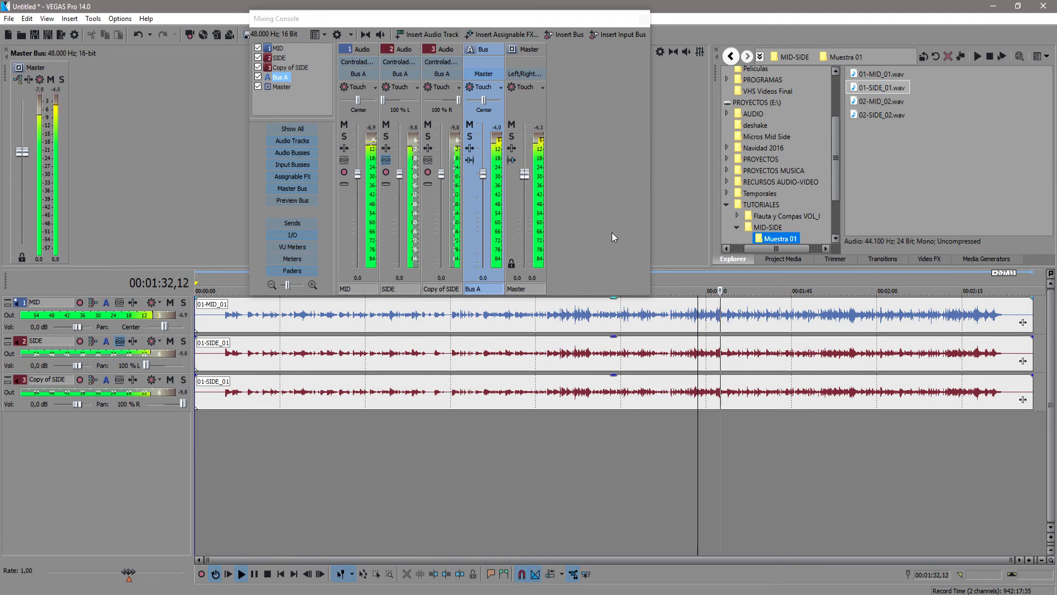
key(Return)
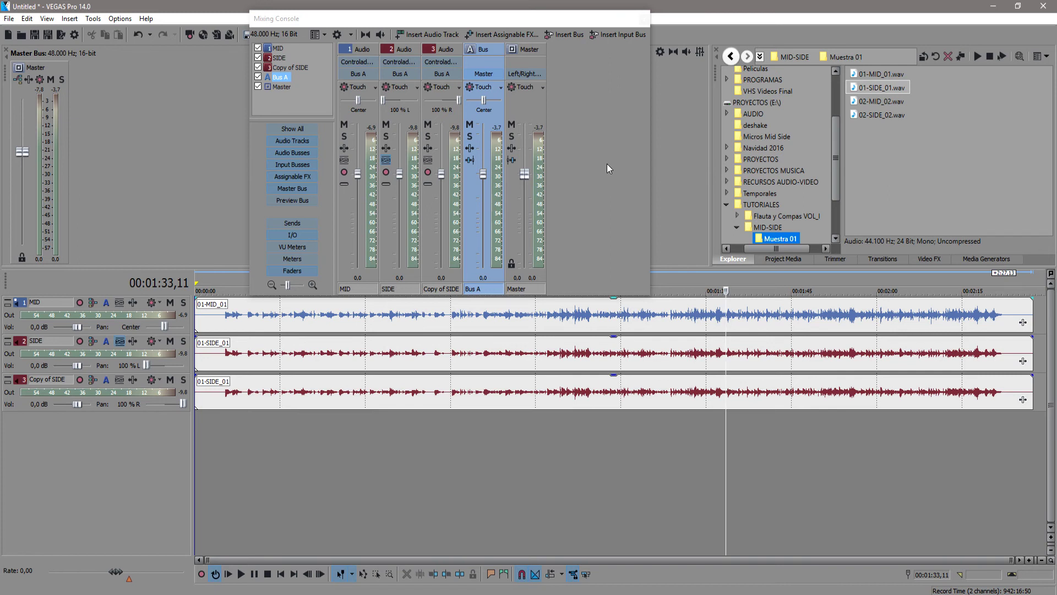
Add the third-party StereoTool v3 plug-in to Bus A and place its window beside the Mixing Console
click(470, 147)
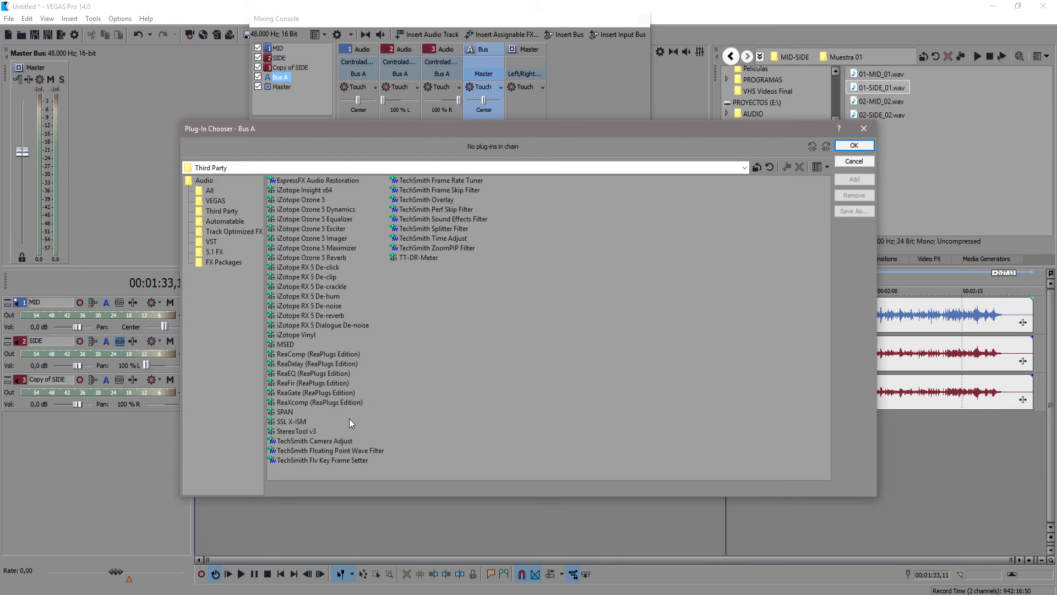
click(305, 433)
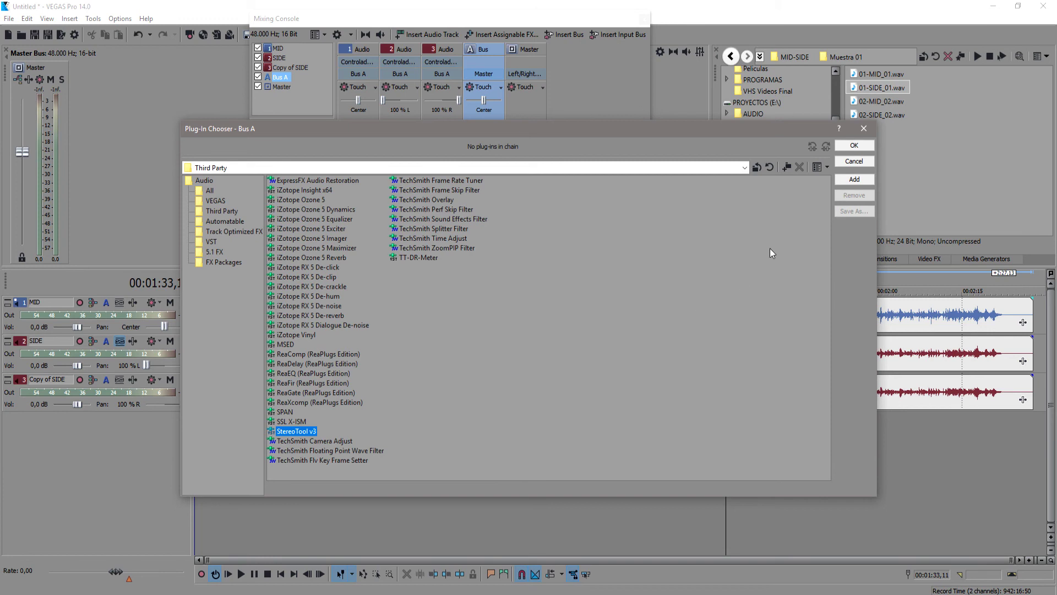
click(854, 179)
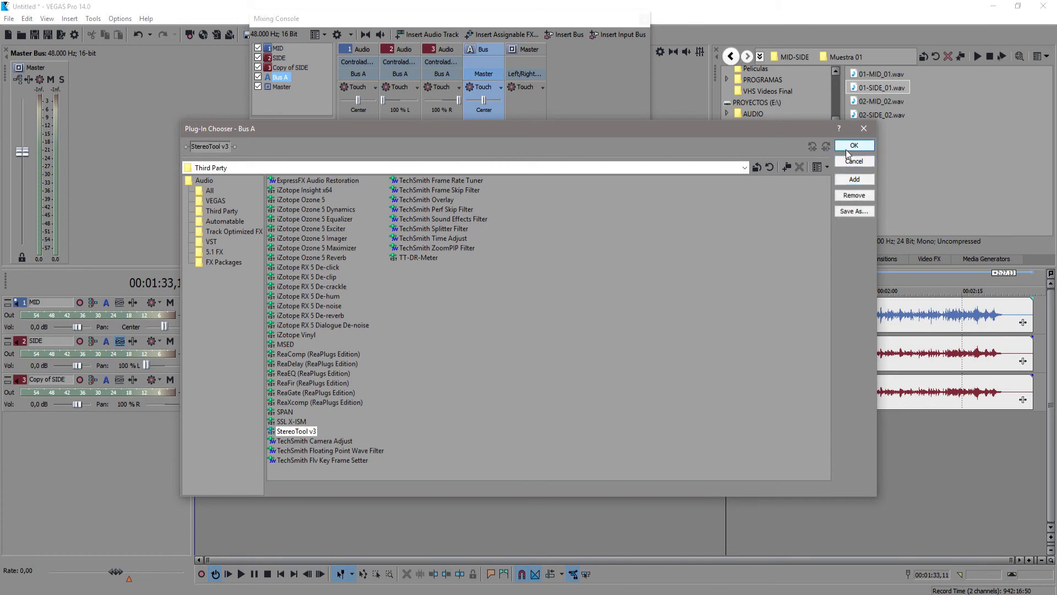
click(840, 146)
drag(610, 117, 780, 20)
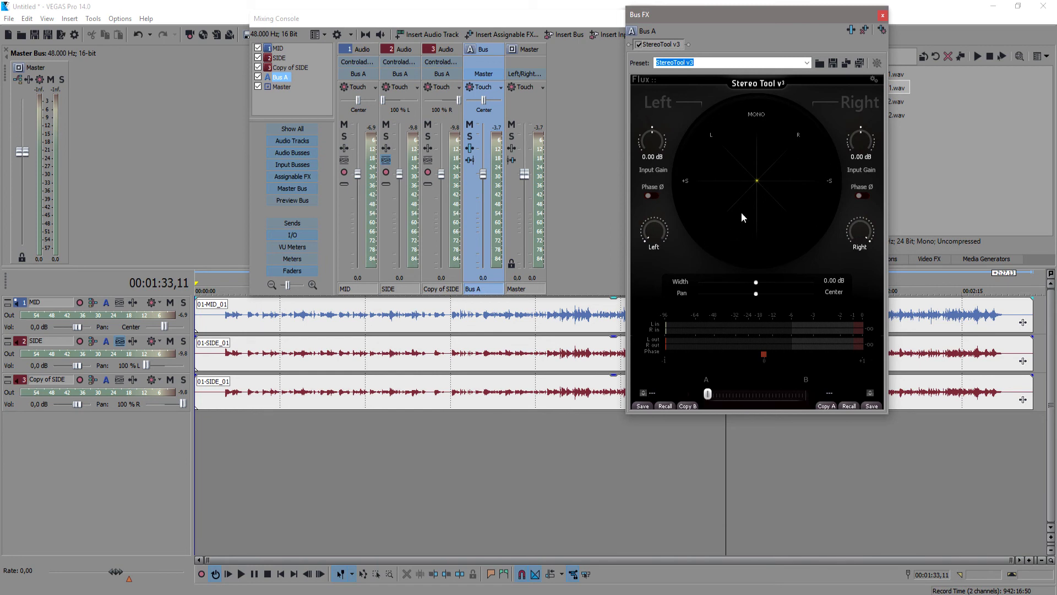
Lower StereoTool's right input gain to -3.44 dB while playing from about 1:05, and recheck the balance from about 1:14
click(565, 462)
click(565, 465)
key(space)
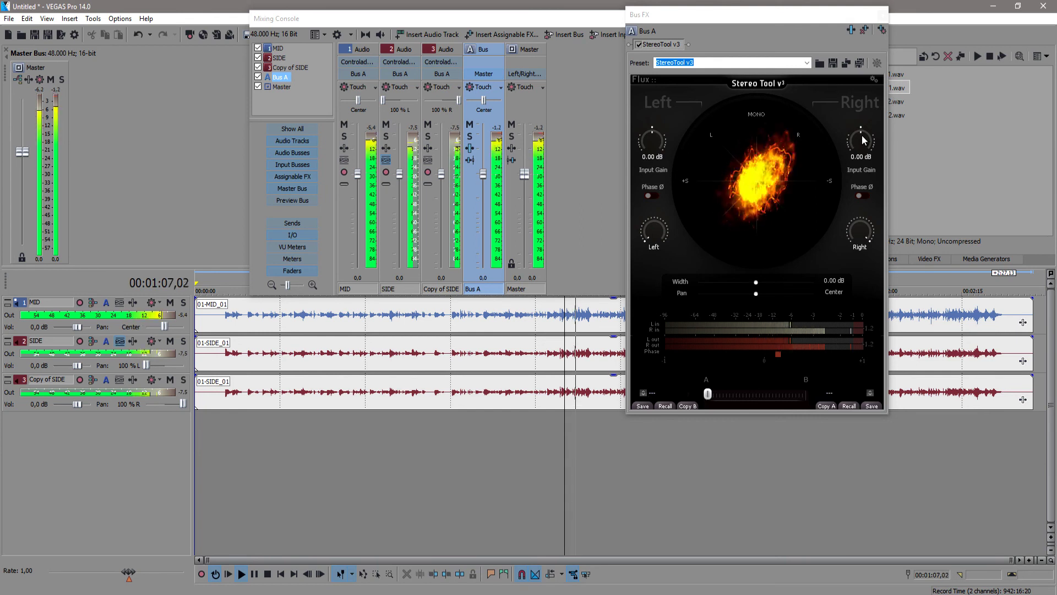
drag(866, 142, 880, 149)
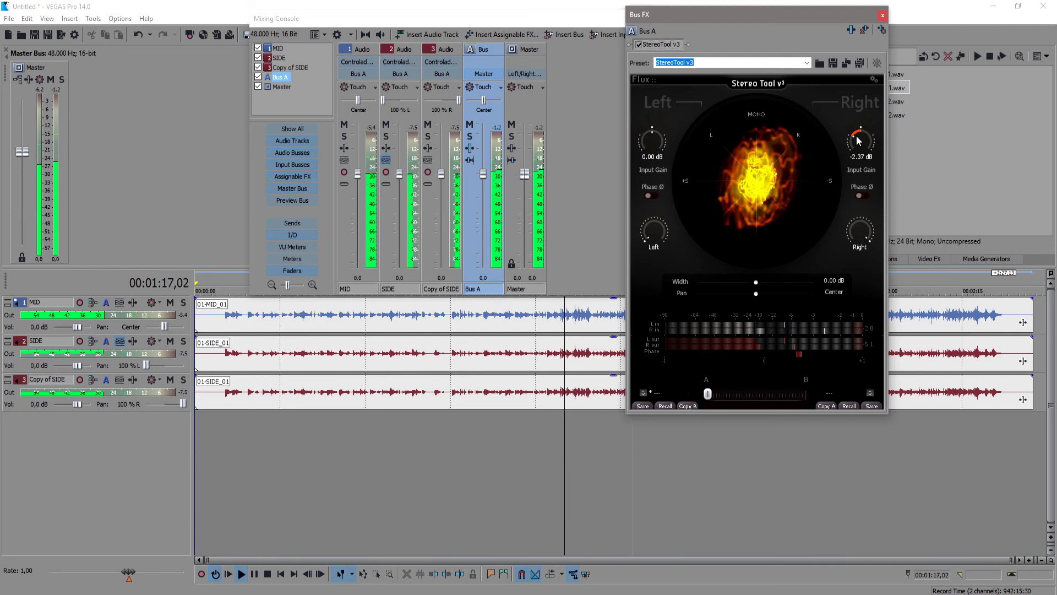
scroll(856, 143, up, 3)
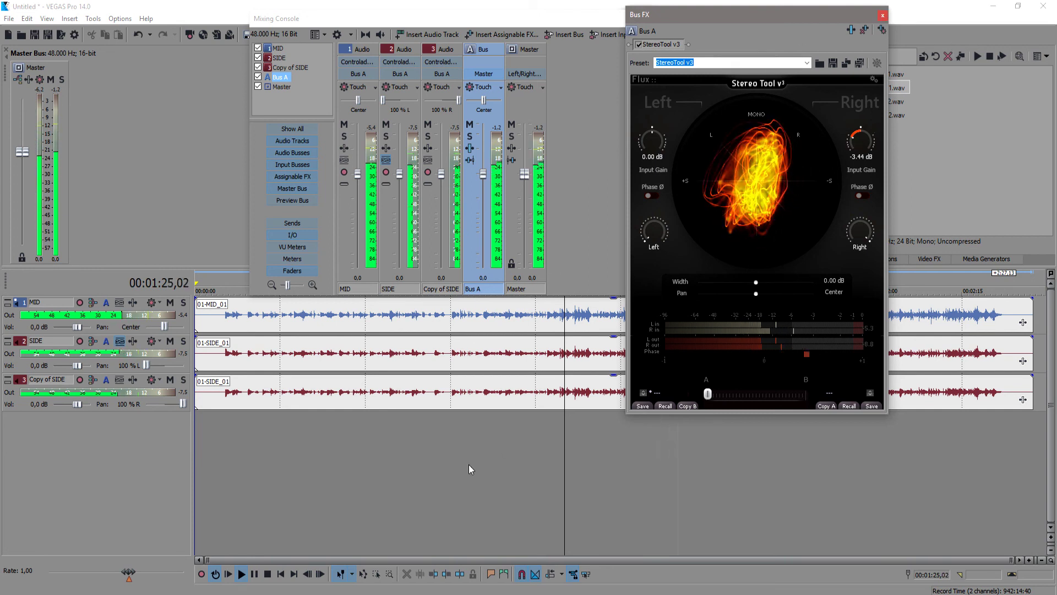
click(617, 459)
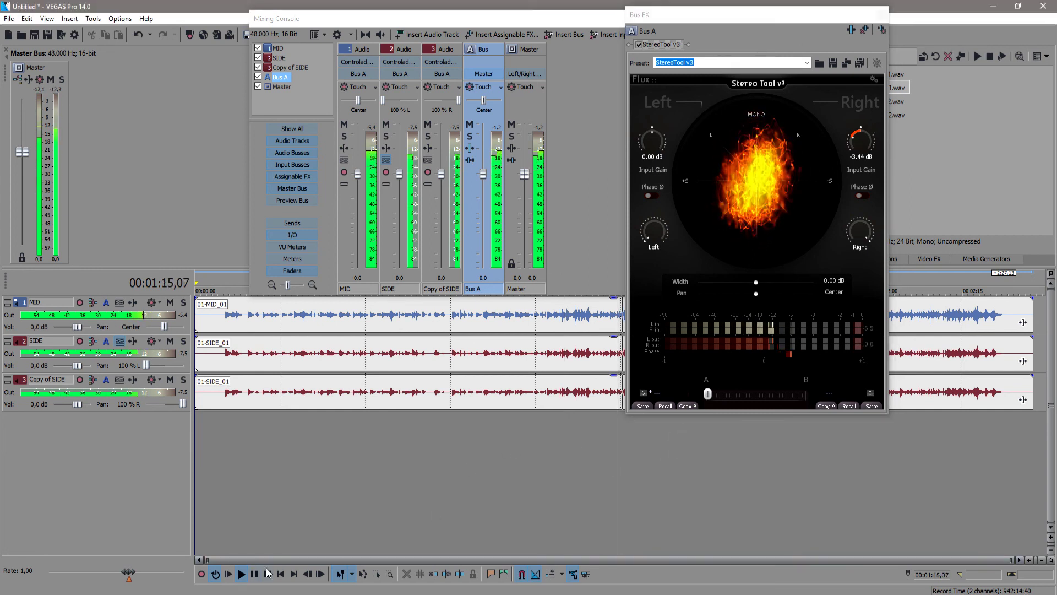
key(space)
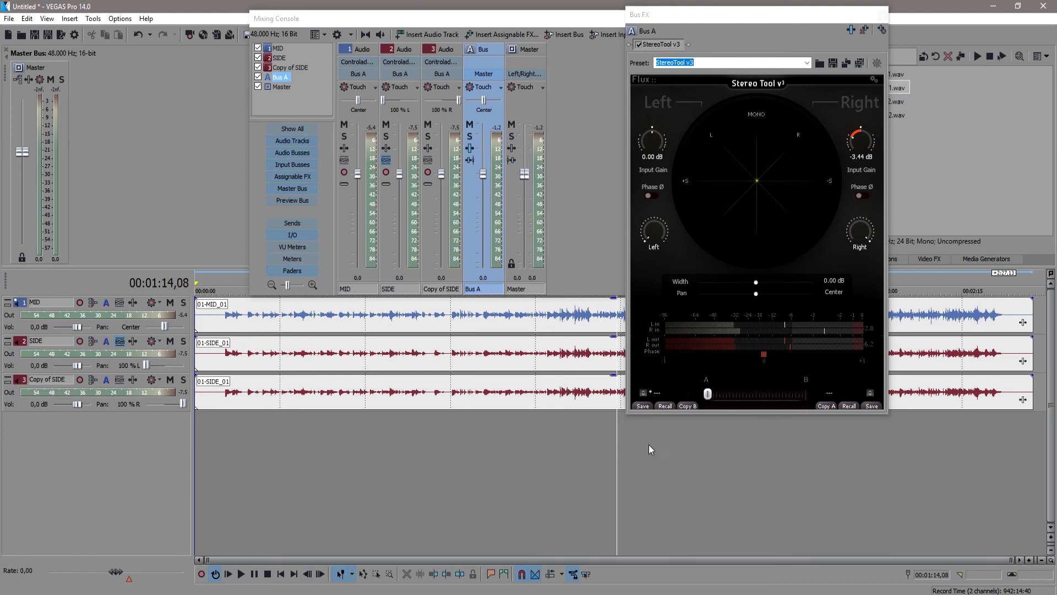
Add the VEGAS Reverb plug-in to Bus A and place it before StereoTool v3 in the effects chain
mouse_move(703, 19)
mouse_down()
mouse_move(737, 19)
mouse_move(682, 21)
mouse_move(762, 15)
mouse_move(707, 15)
mouse_up()
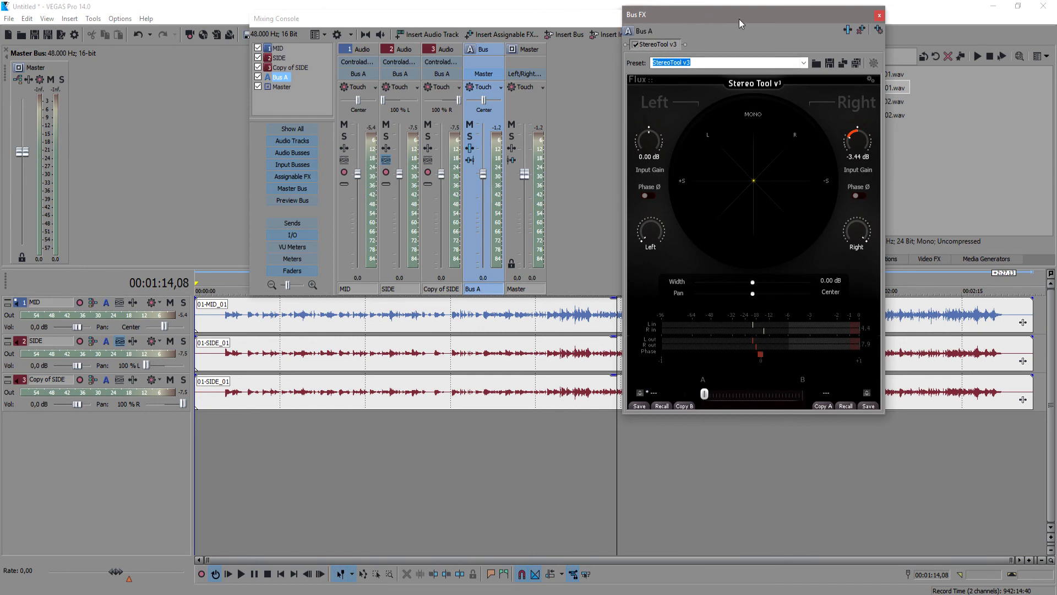
click(847, 31)
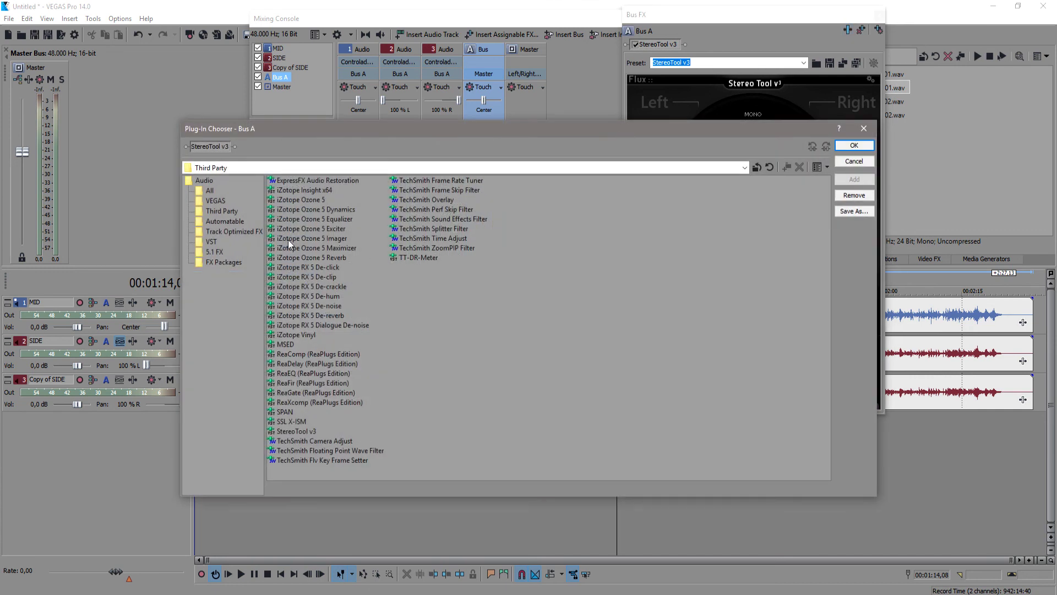
click(215, 201)
click(405, 198)
click(854, 179)
click(855, 145)
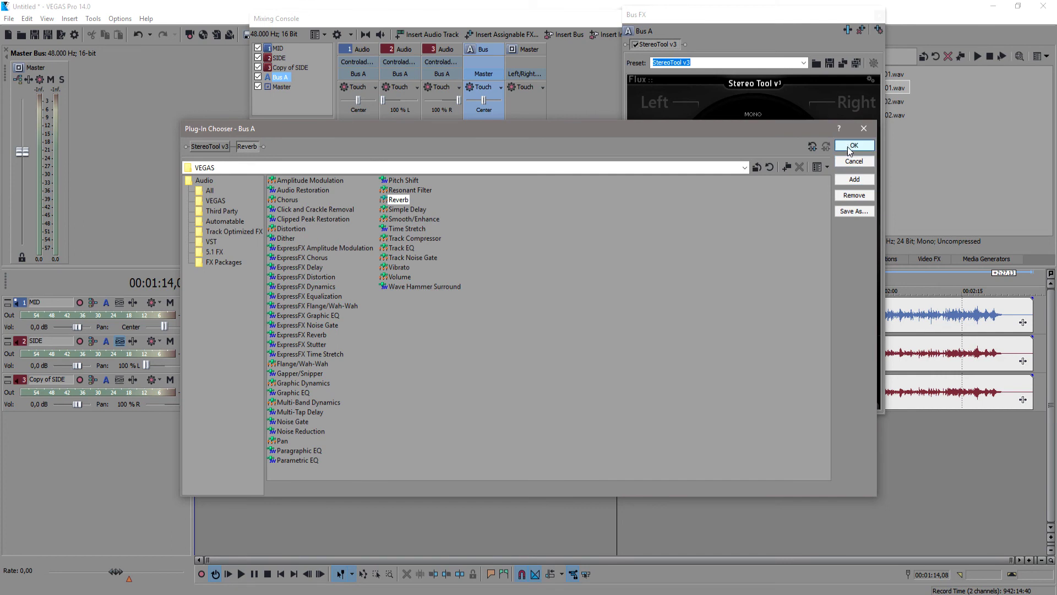
drag(663, 44, 741, 45)
click(660, 43)
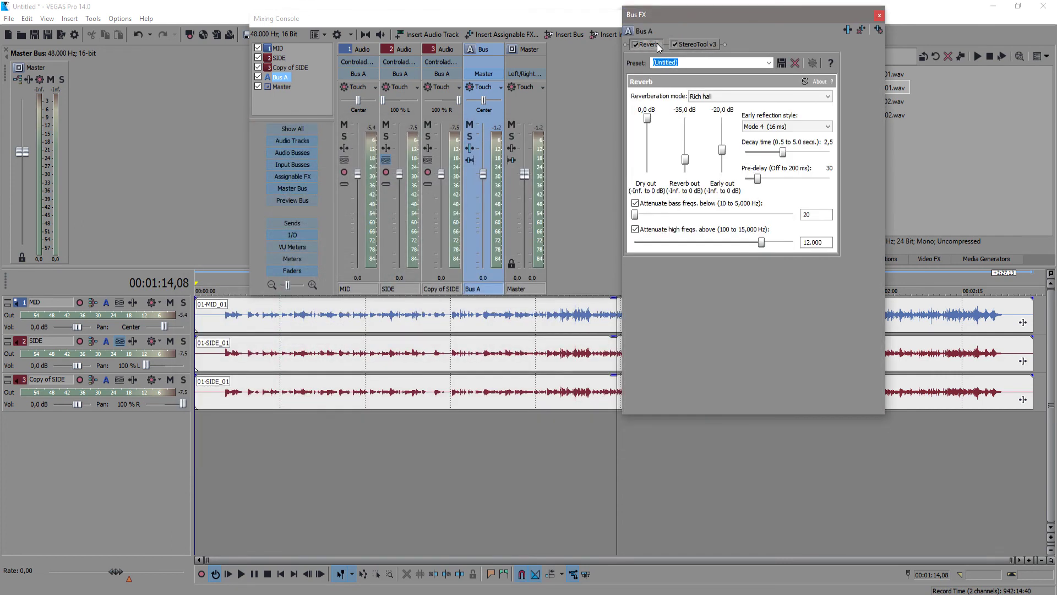
Play the mix from about 0:45 to listen to the reverb on Bus A
click(550, 453)
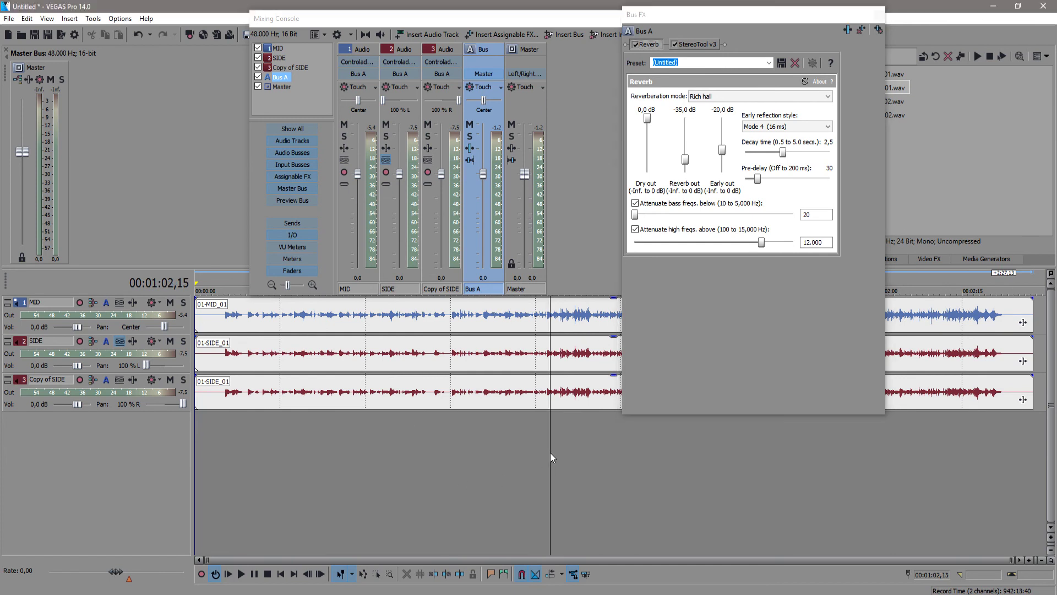
click(297, 447)
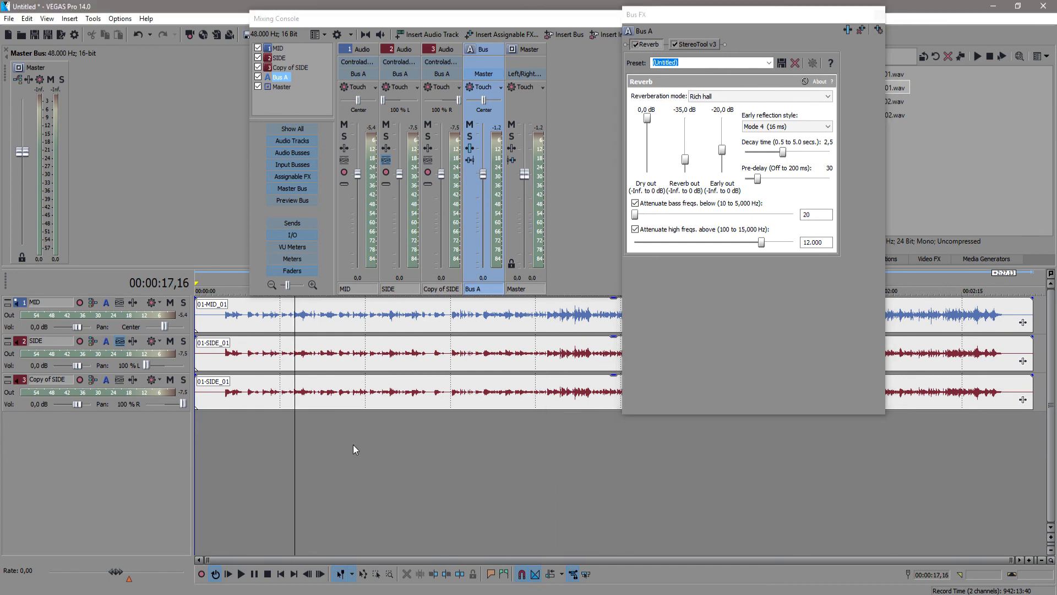
click(445, 437)
click(454, 438)
key(space)
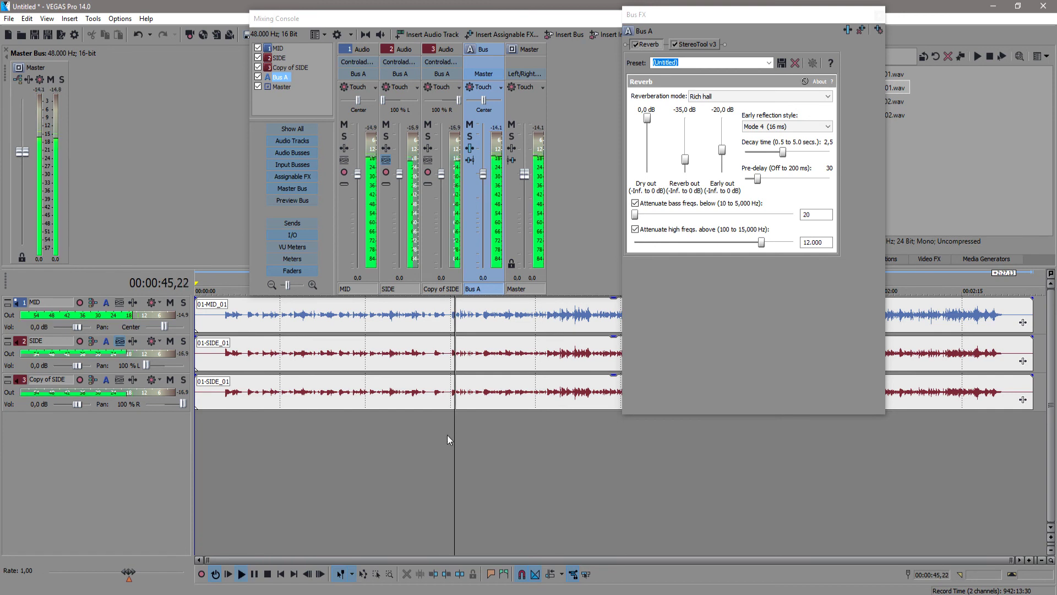
Raise the Reverb out level on Bus A to -15.1 dB during playback, close the effects window and pause
drag(686, 160, 687, 151)
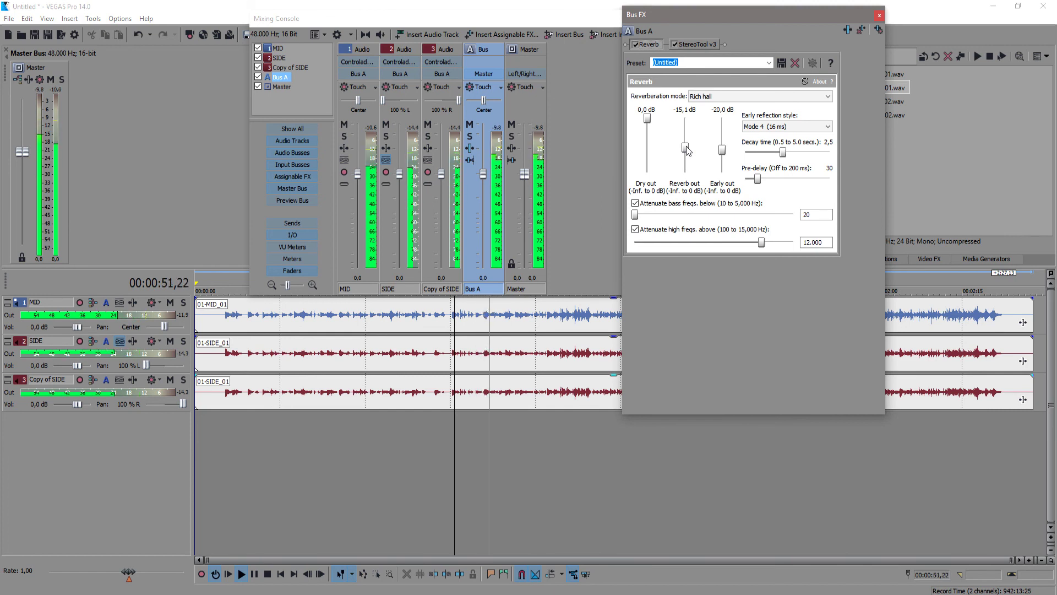
click(879, 15)
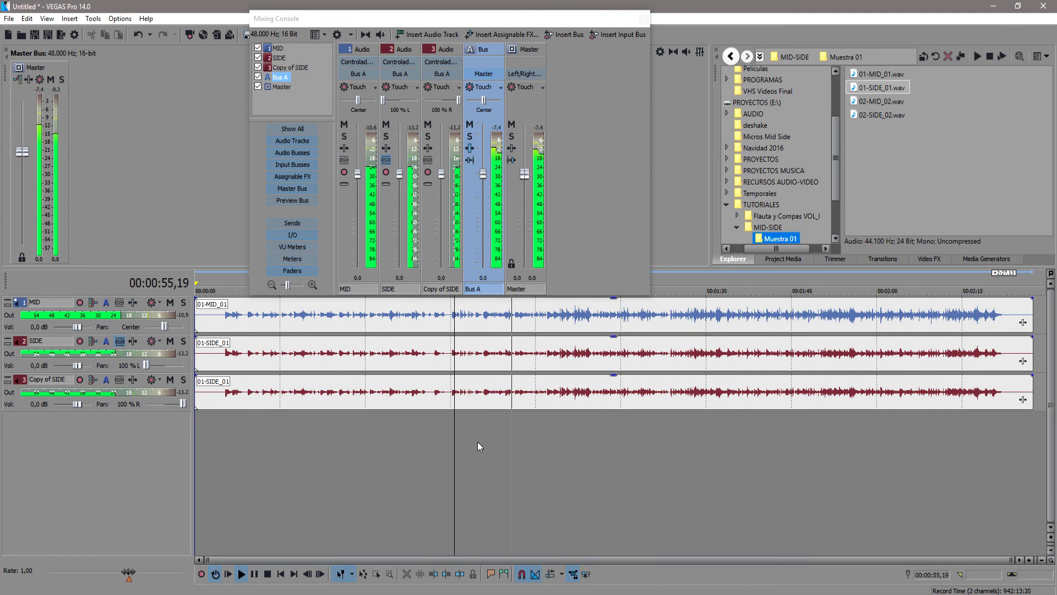
key(Return)
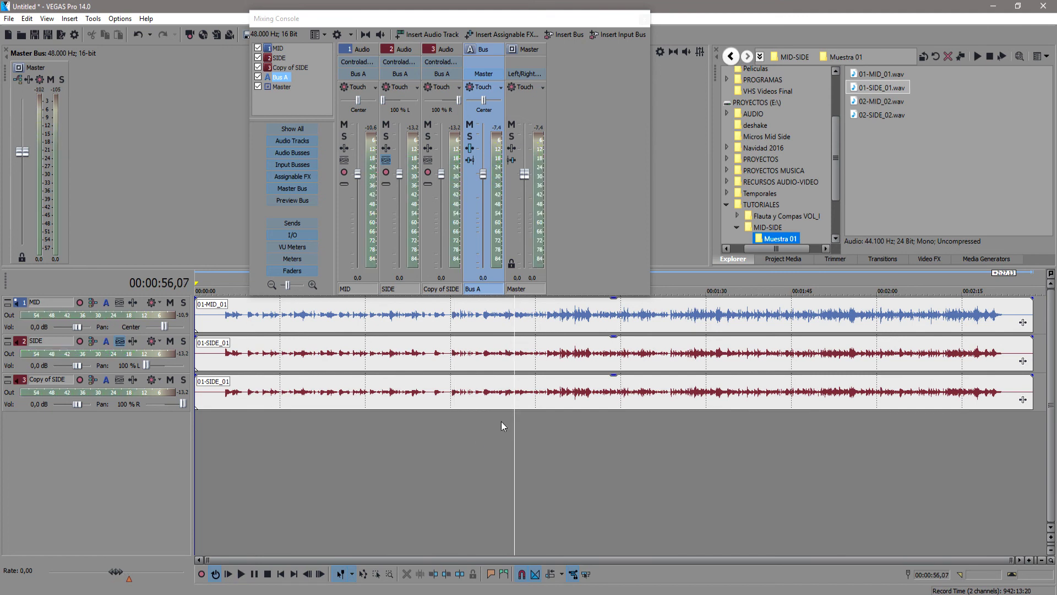
Play the mix from about 1:25 to listen to the stronger reverb, and pause
click(676, 449)
key(space)
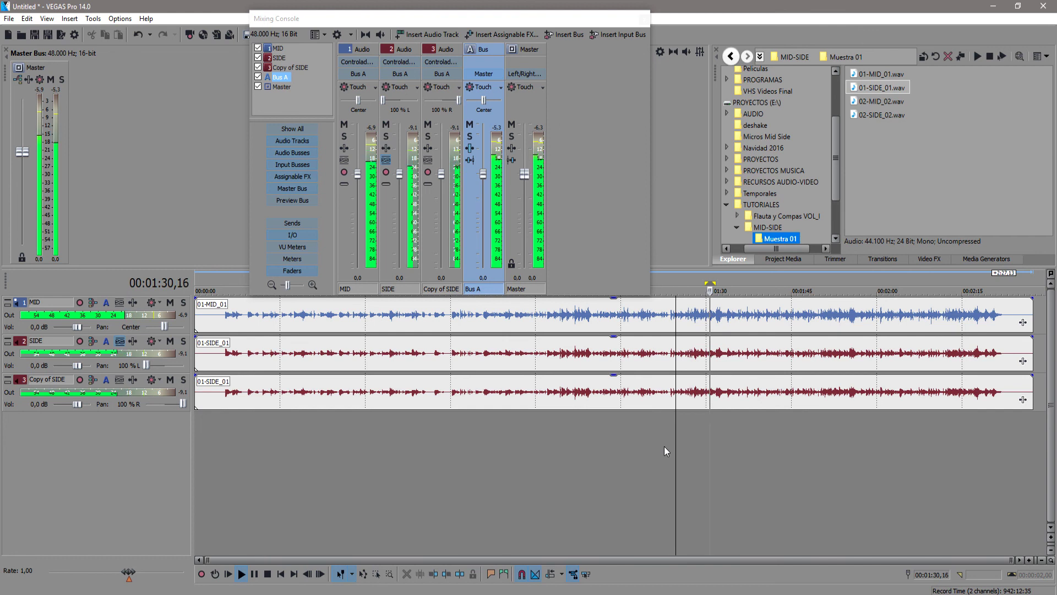
key(Return)
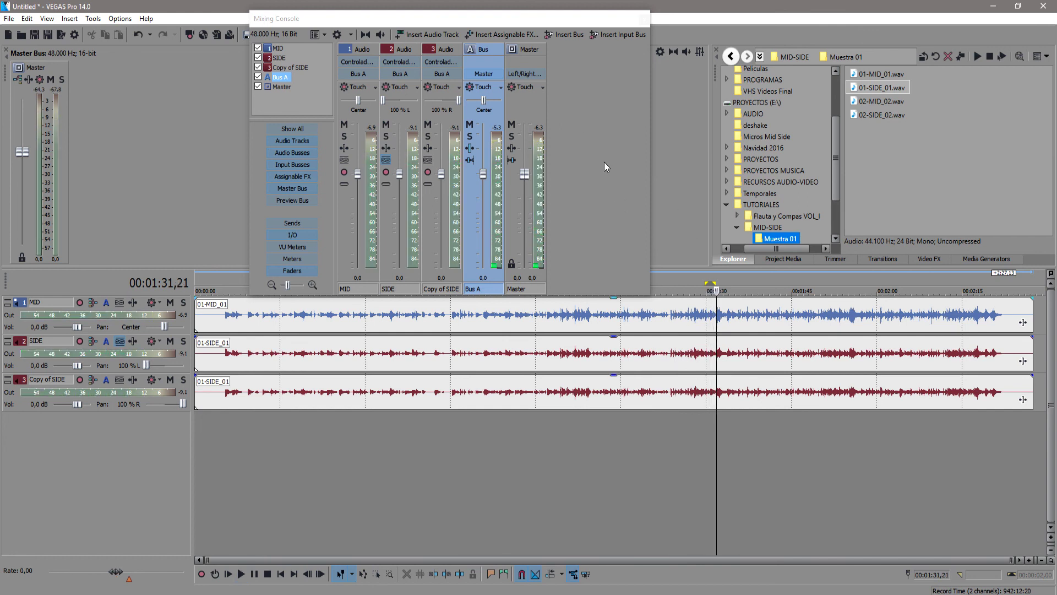
Add the Track EQ plug-in to Bus A's effects chain after StereoTool v3
click(470, 148)
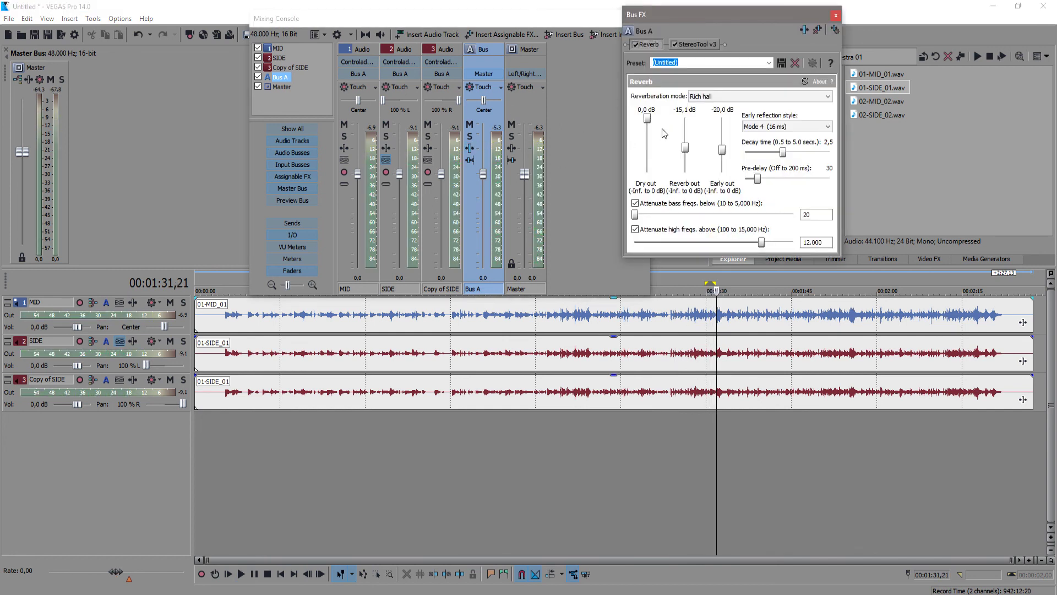
click(805, 30)
click(396, 248)
click(851, 180)
click(854, 147)
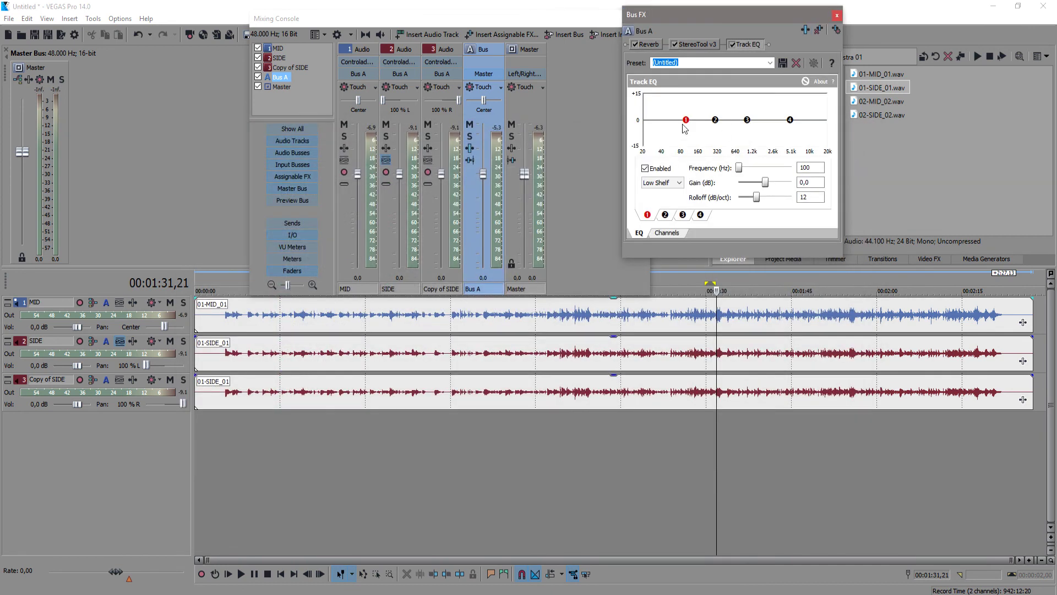
Set Track EQ's low-shelf band 1 to -Inf. gain at 114 Hz, listening from about 1:05 and 1:54, and stop playback
drag(686, 121, 691, 169)
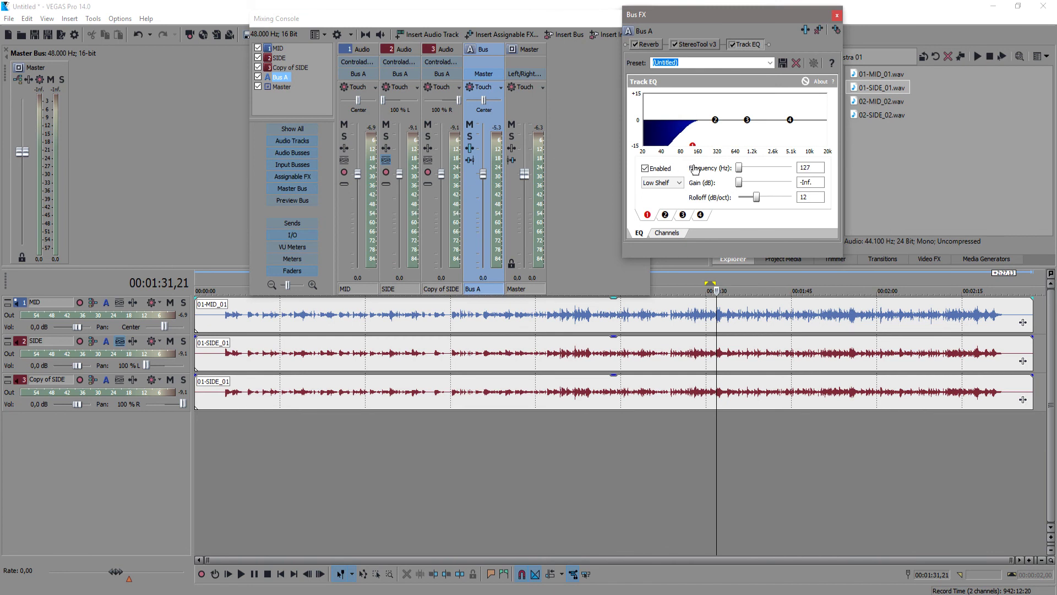
click(565, 432)
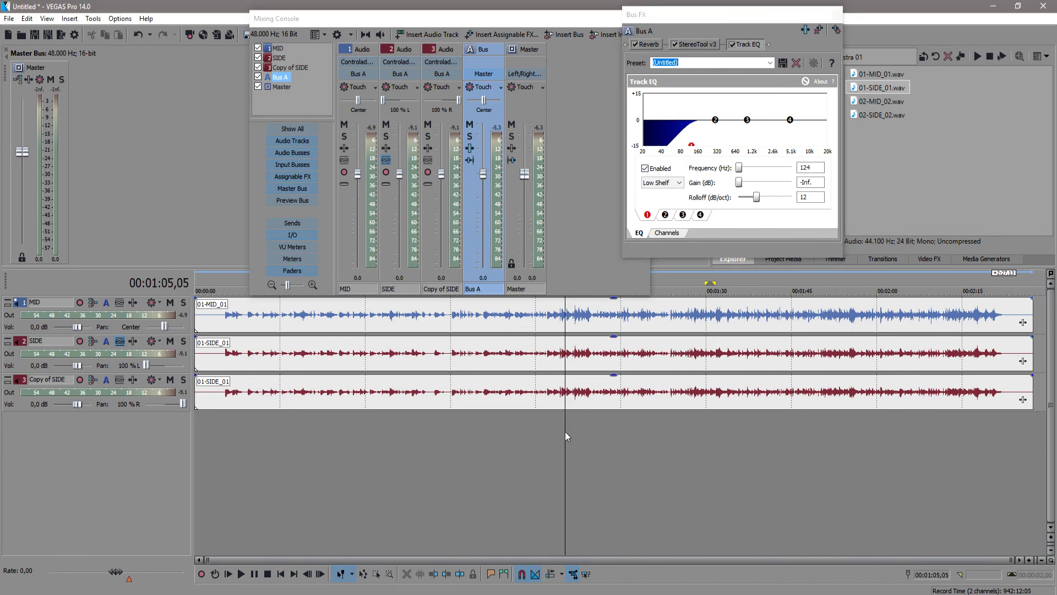
key(space)
click(845, 437)
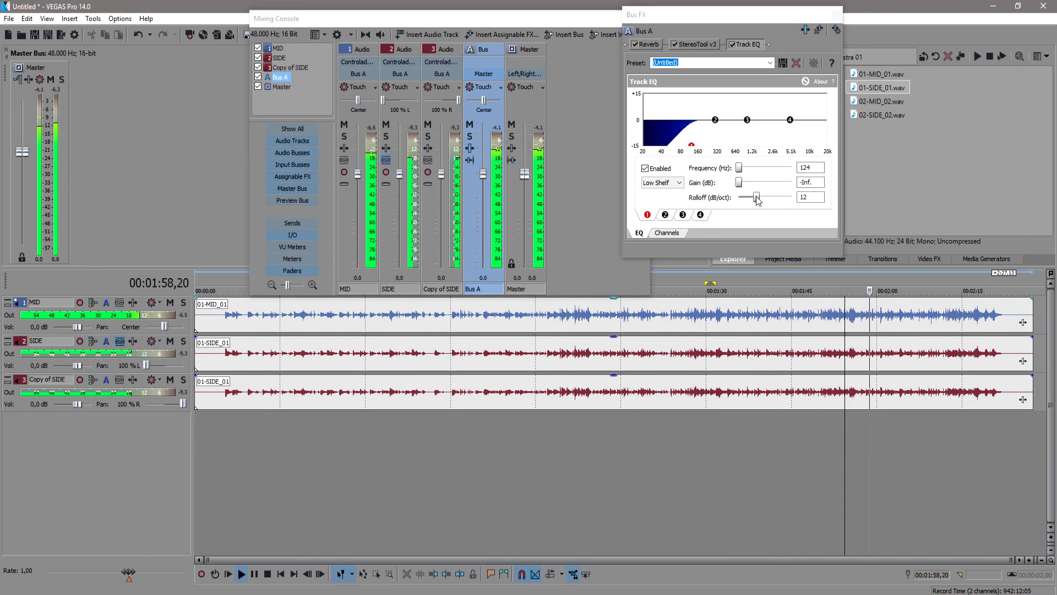
drag(739, 171, 692, 159)
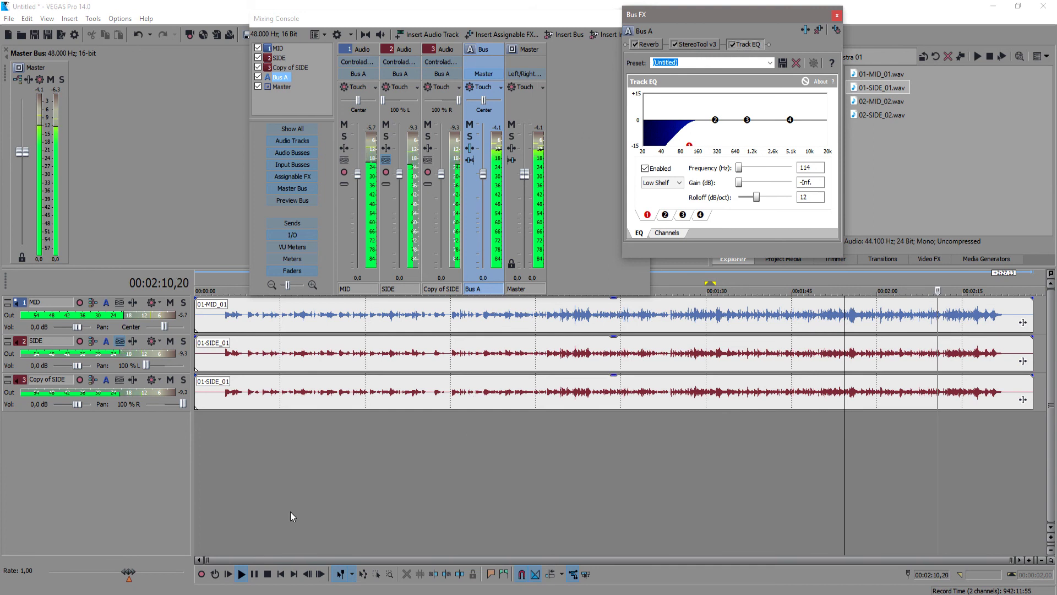
click(267, 574)
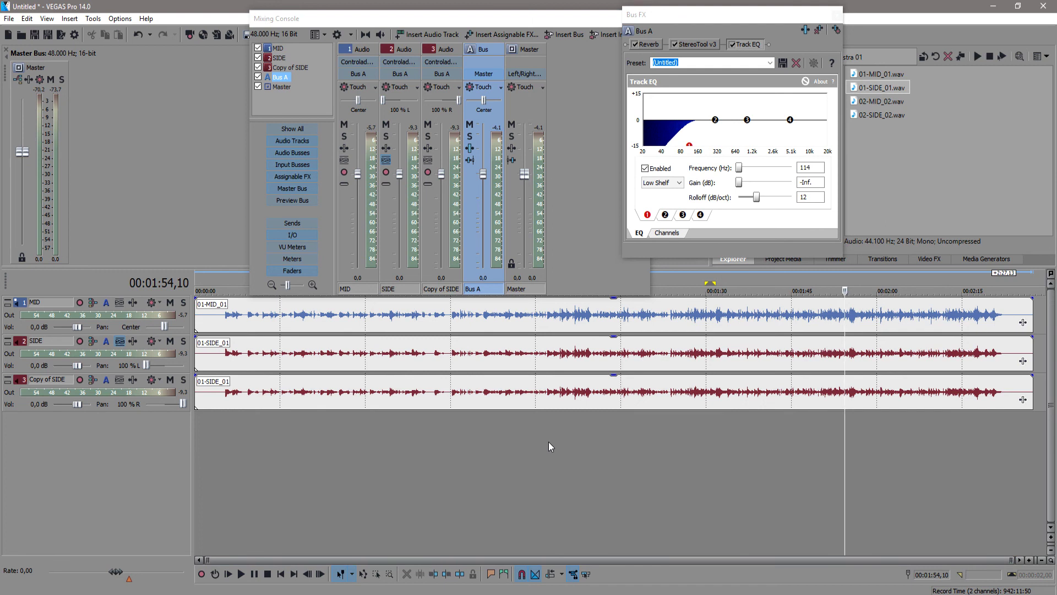
Review the MID, SIDE and Copy of SIDE tracks by selecting each in turn, and close the Bus FX window
click(21, 305)
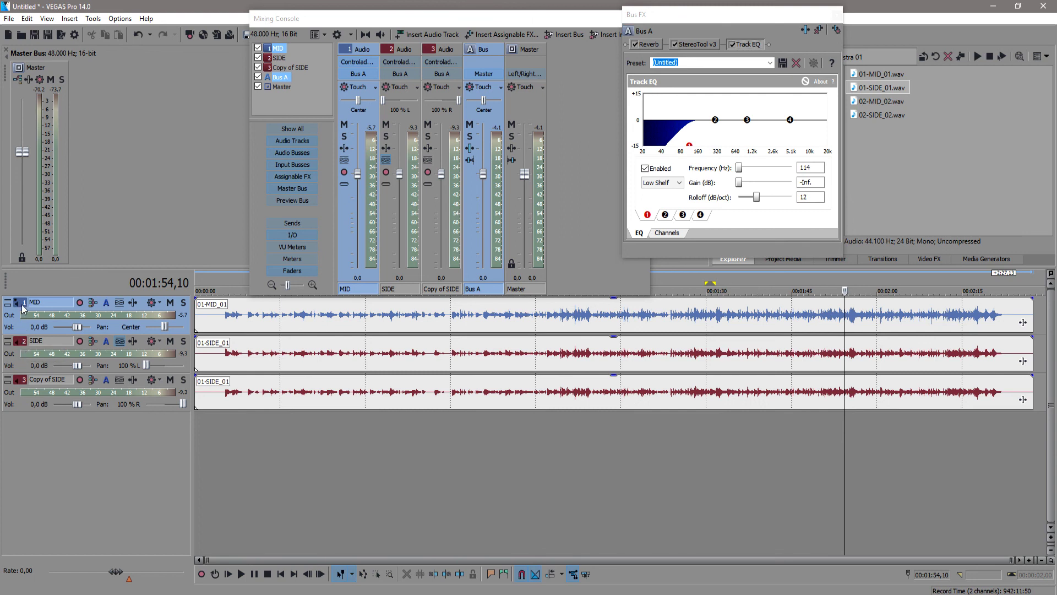
click(22, 344)
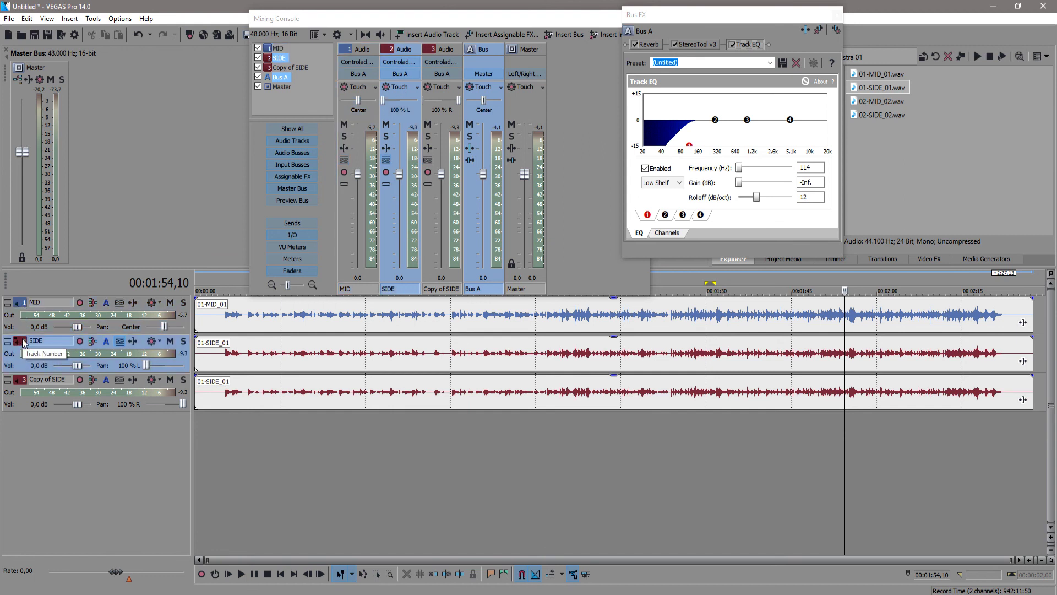
click(22, 389)
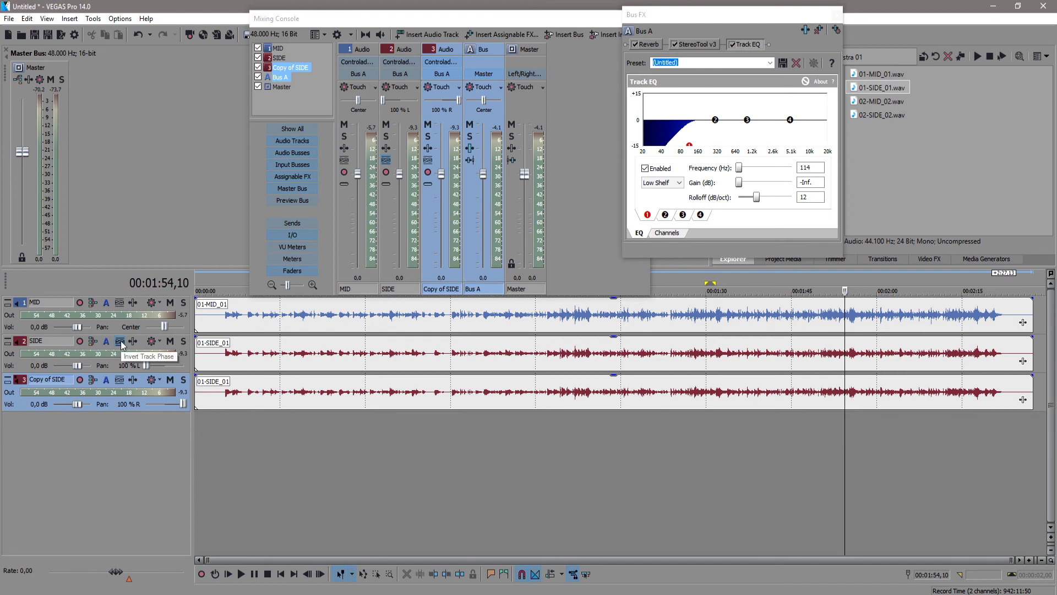
click(836, 15)
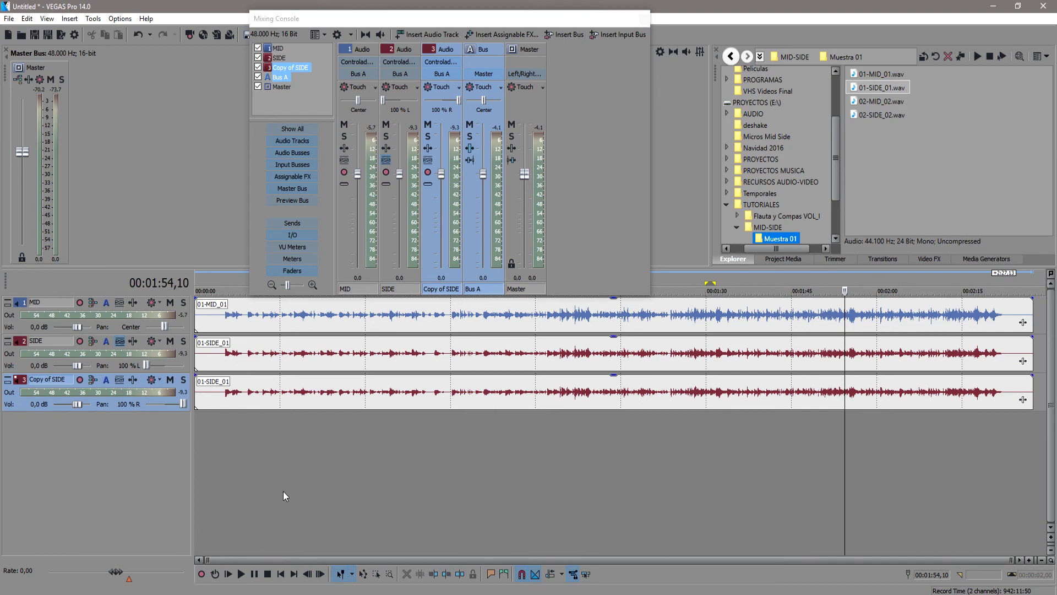